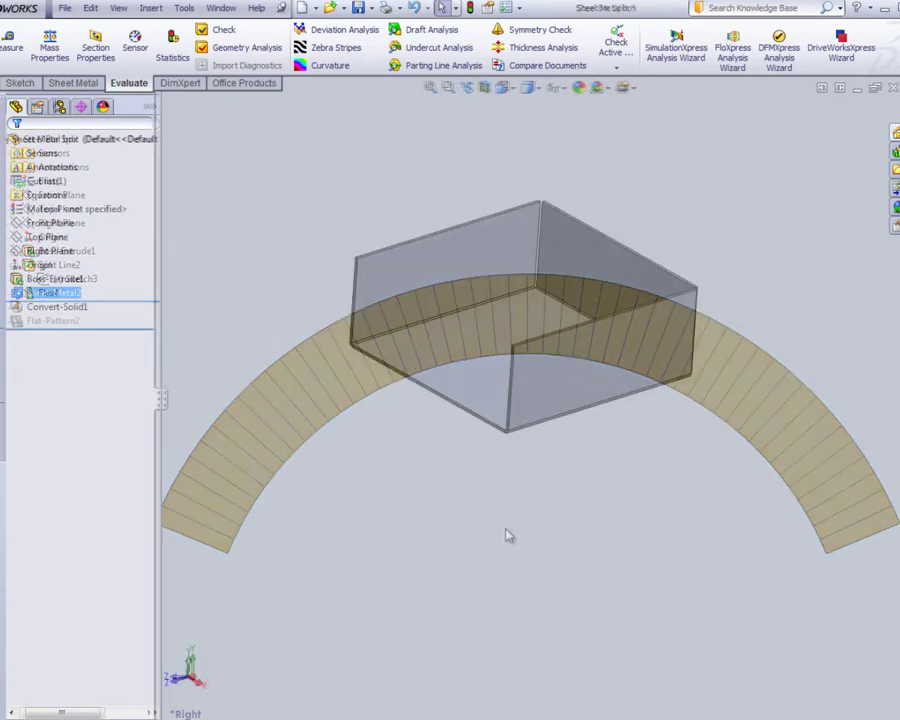
- Edit the Sheet-Metal2 feature and set its bend allowance type to Bend Allowance
scroll(588, 287, "down", 5)
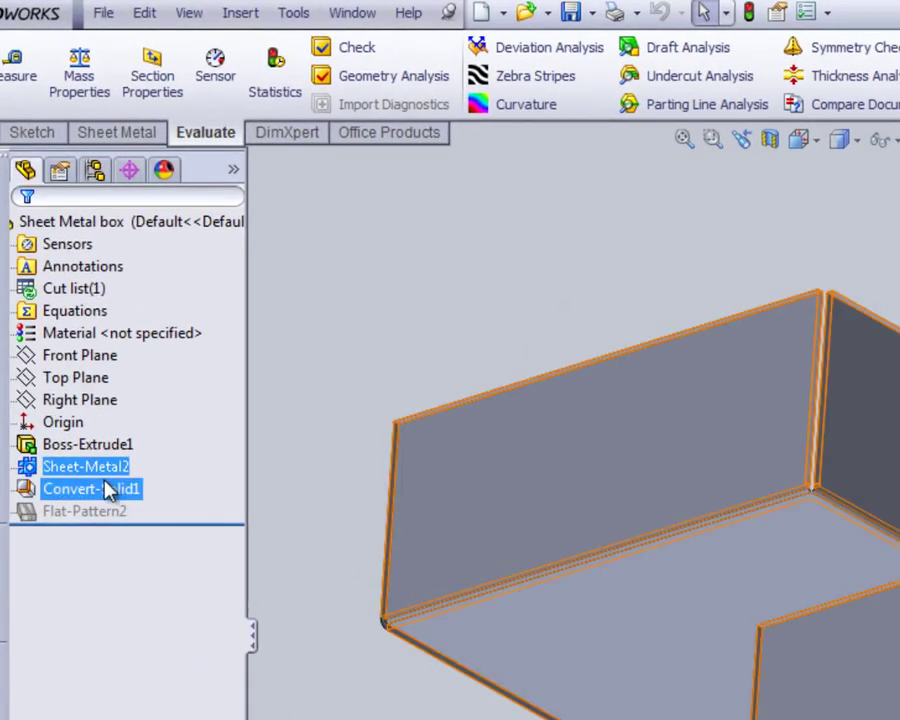
right_click(104, 474)
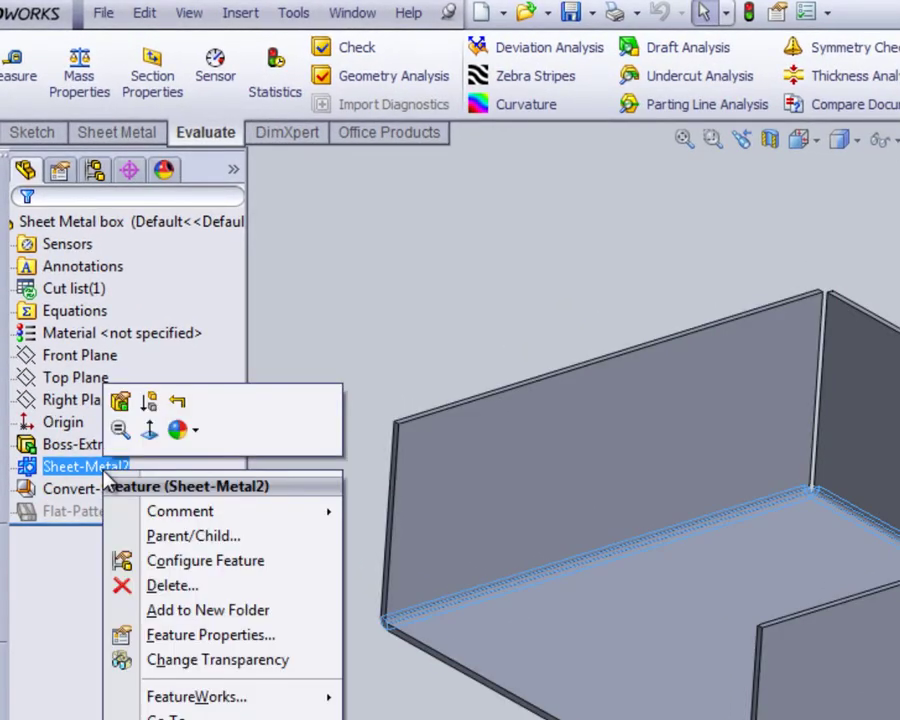
left_click(124, 414)
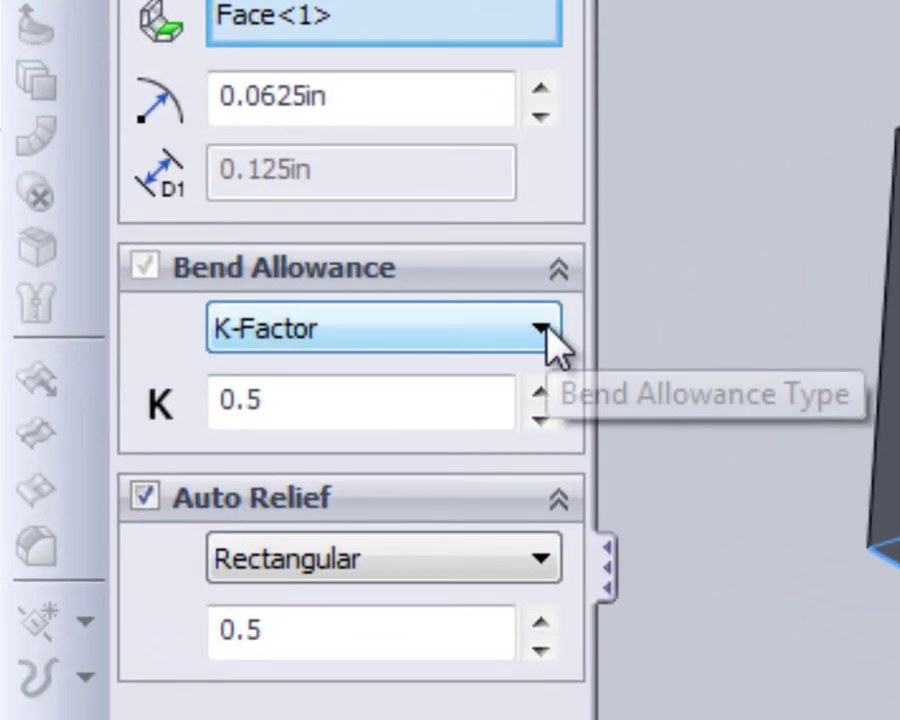
left_click(541, 332)
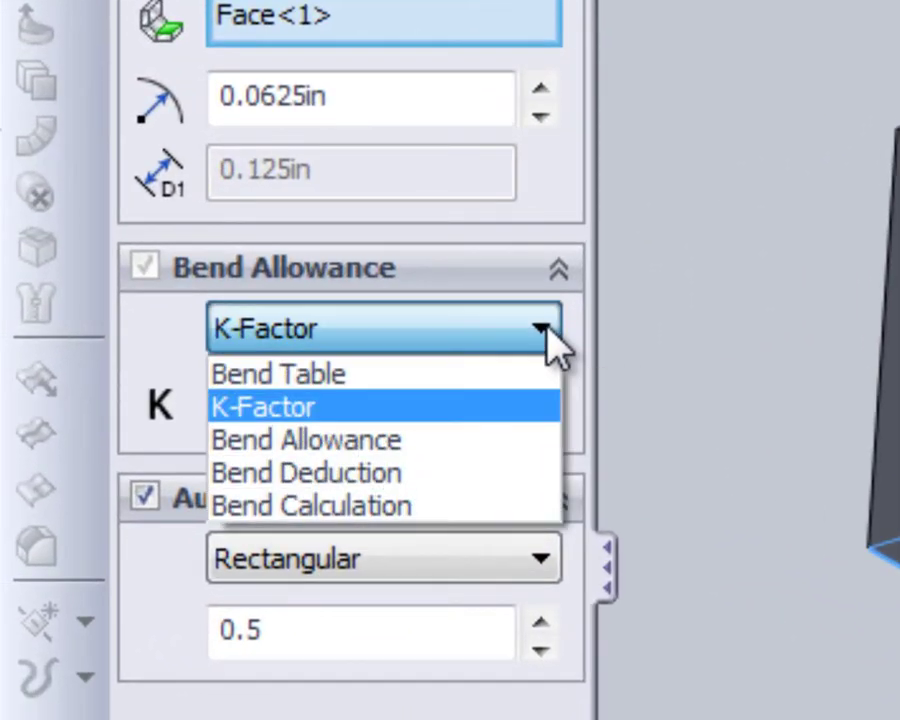
left_click(433, 452)
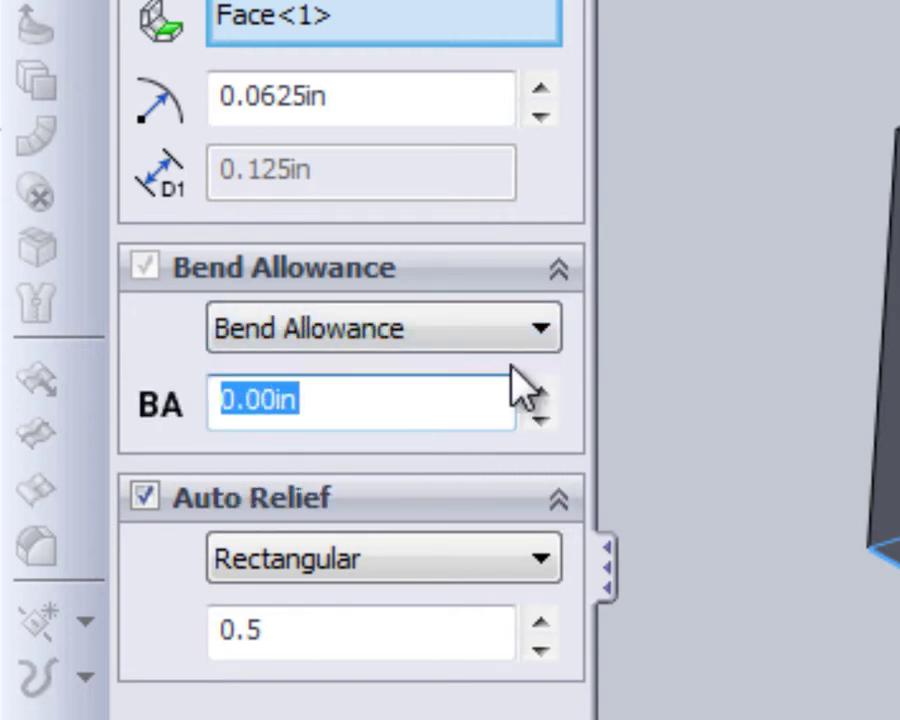
- Try the Bend Deduction and Bend Table options as the feature's bend allowance type
left_click(539, 342)
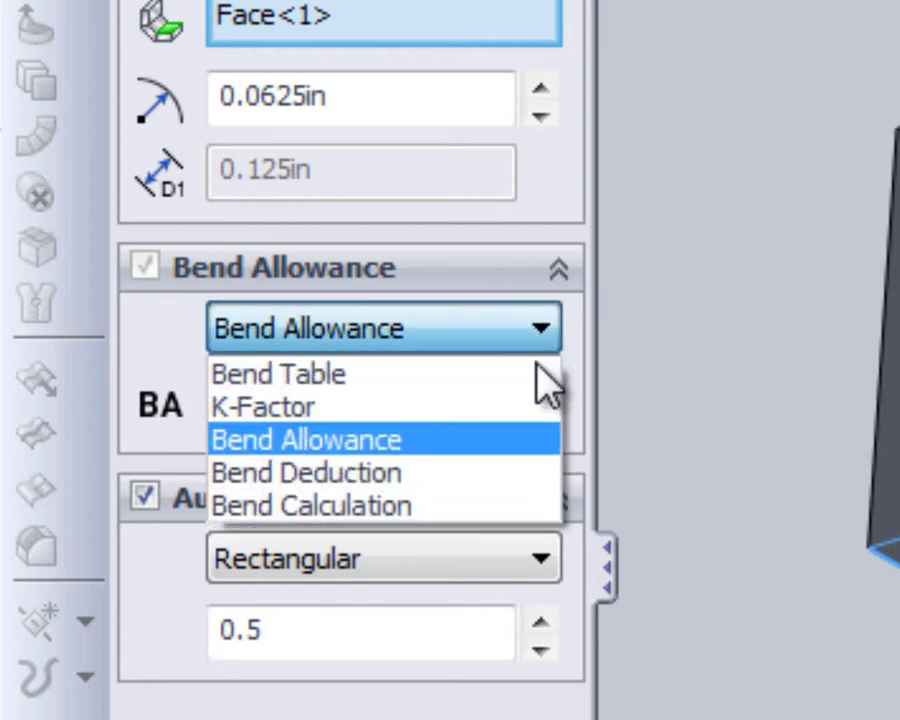
left_click(497, 475)
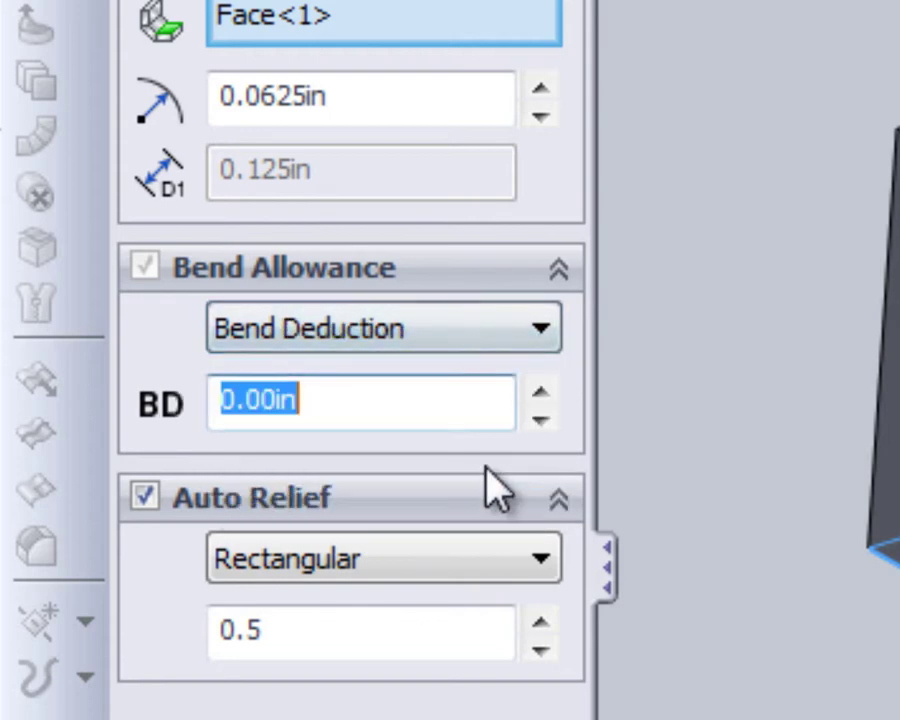
left_click(551, 340)
left_click(500, 374)
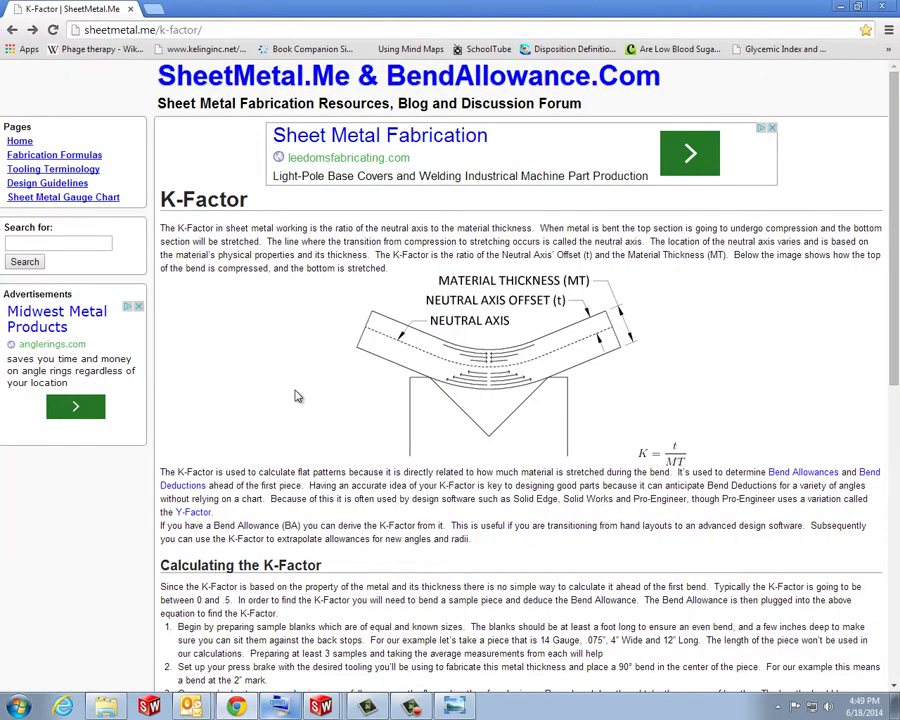
- Switch to the browser and examine the sheetmetal.me K-Factor page, including its calculation procedure and K-Factor chart
scroll(284, 404, "down", 1)
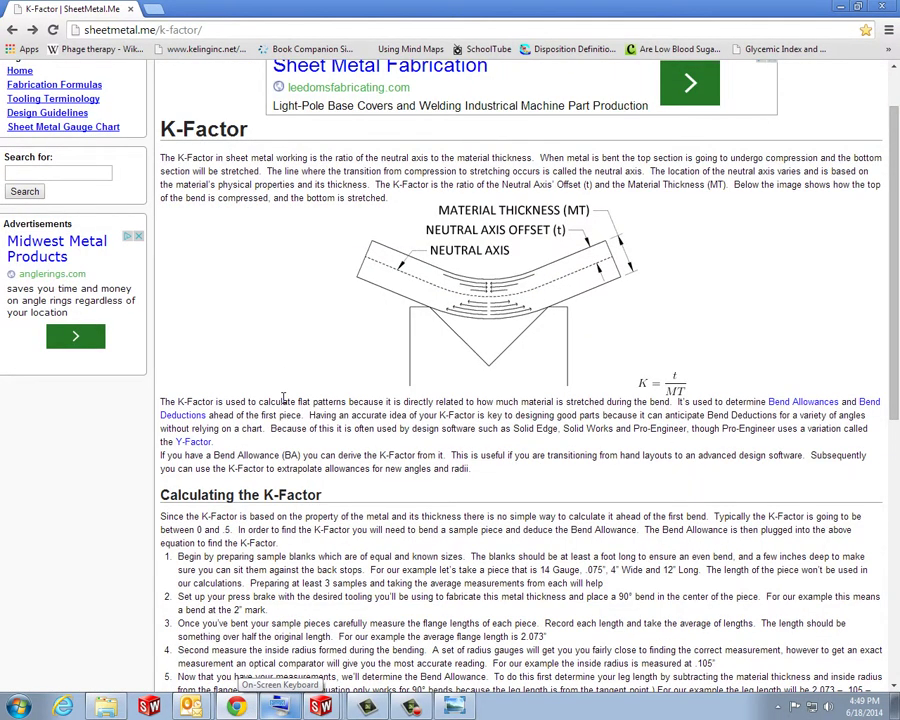
scroll(284, 398, "up", 1)
scroll(284, 398, "down", 7)
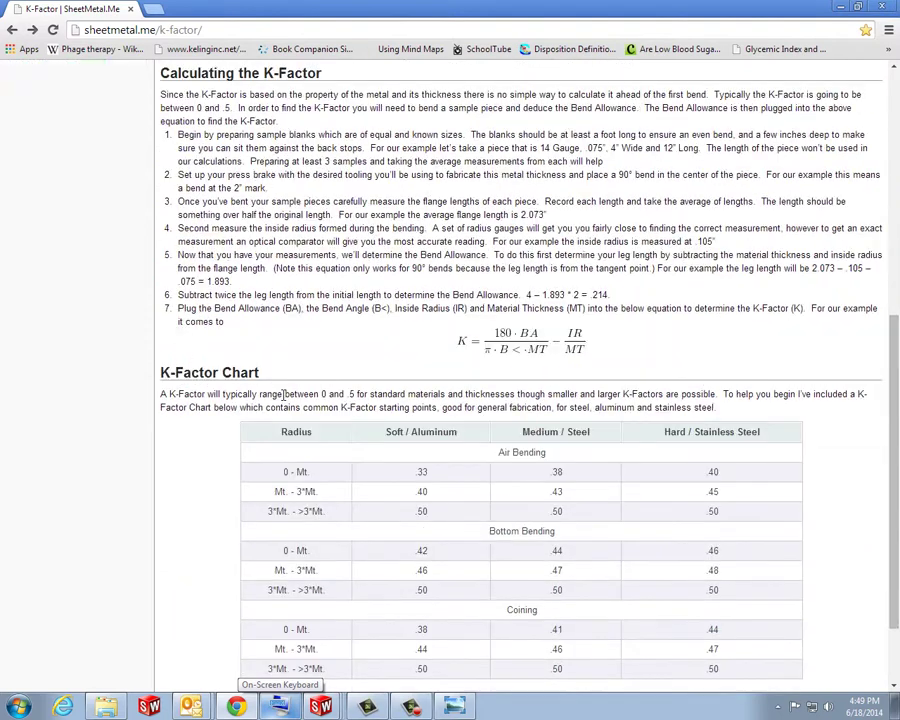
scroll(284, 397, "down", 2)
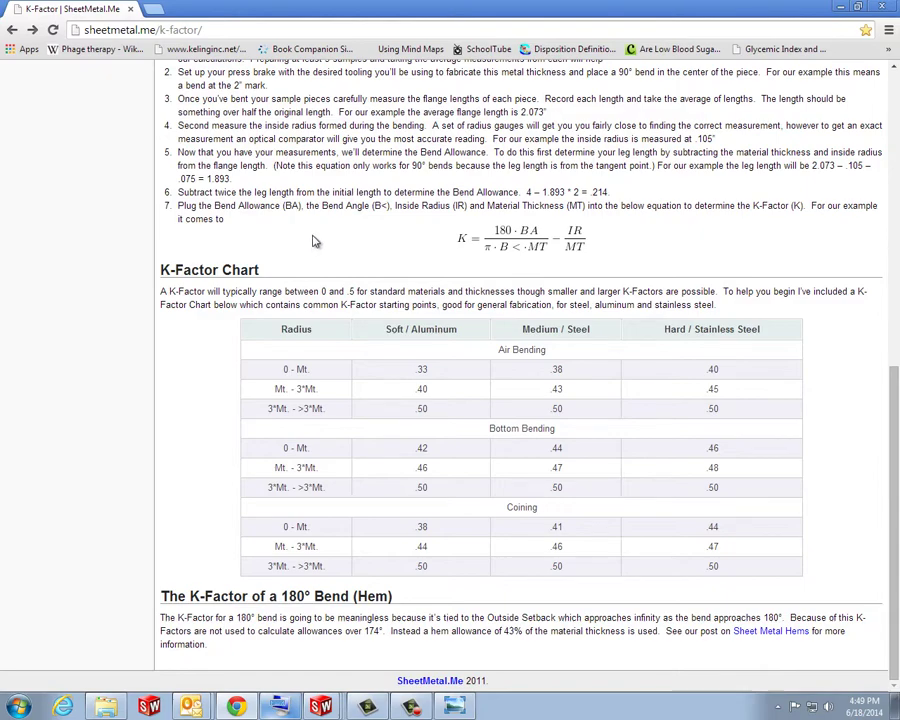
- Open the linked Bend Allowances page and examine its calculator, formula and bend allowance chart by gauge and angle
scroll(313, 241, "up", 6)
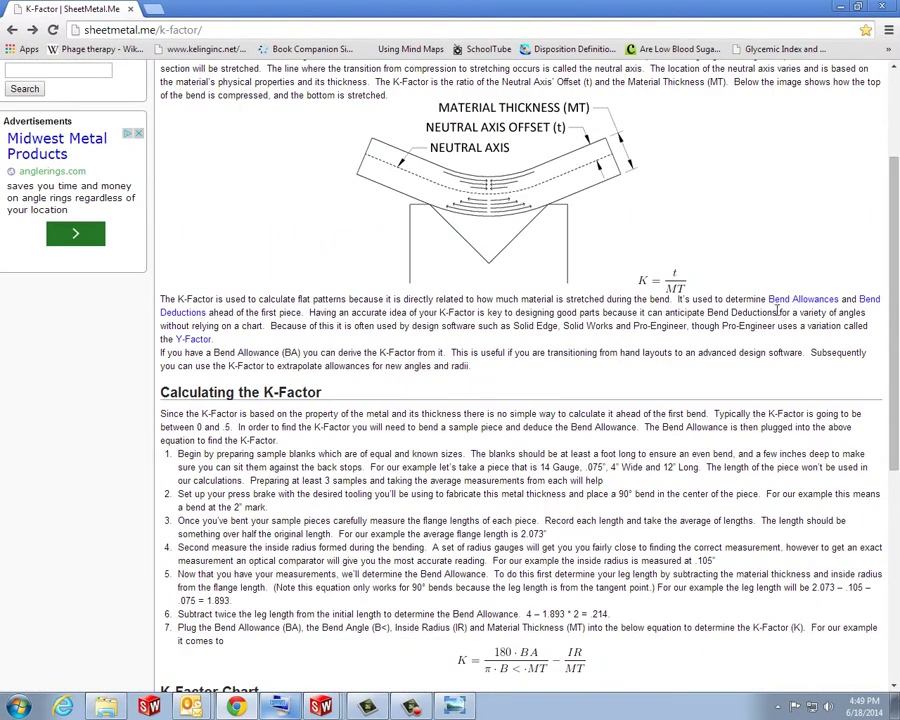
left_click(783, 304)
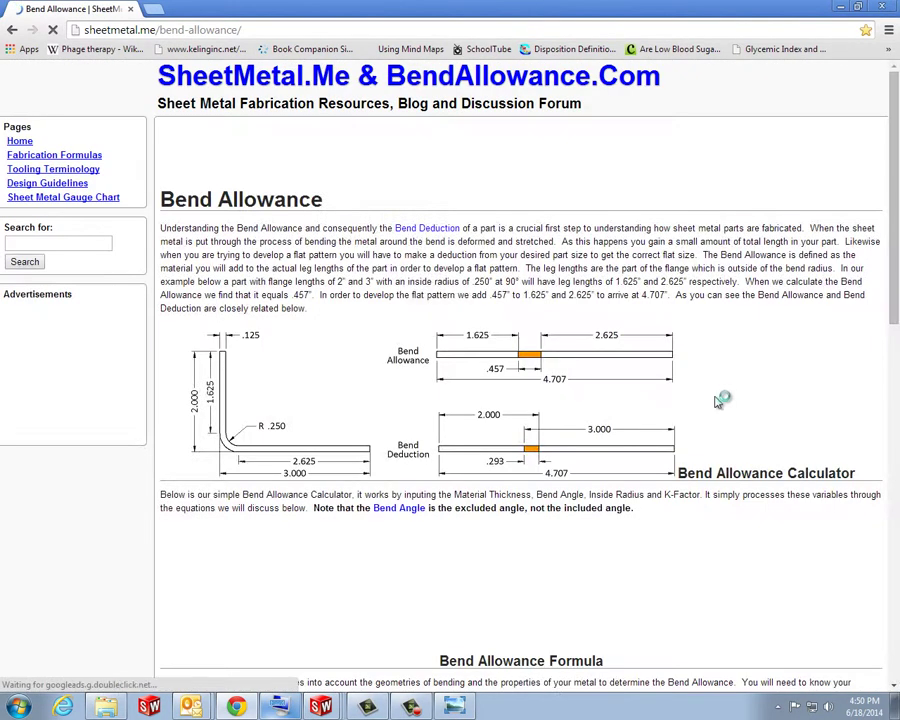
scroll(806, 383, "down", 2)
scroll(806, 383, "down", 3)
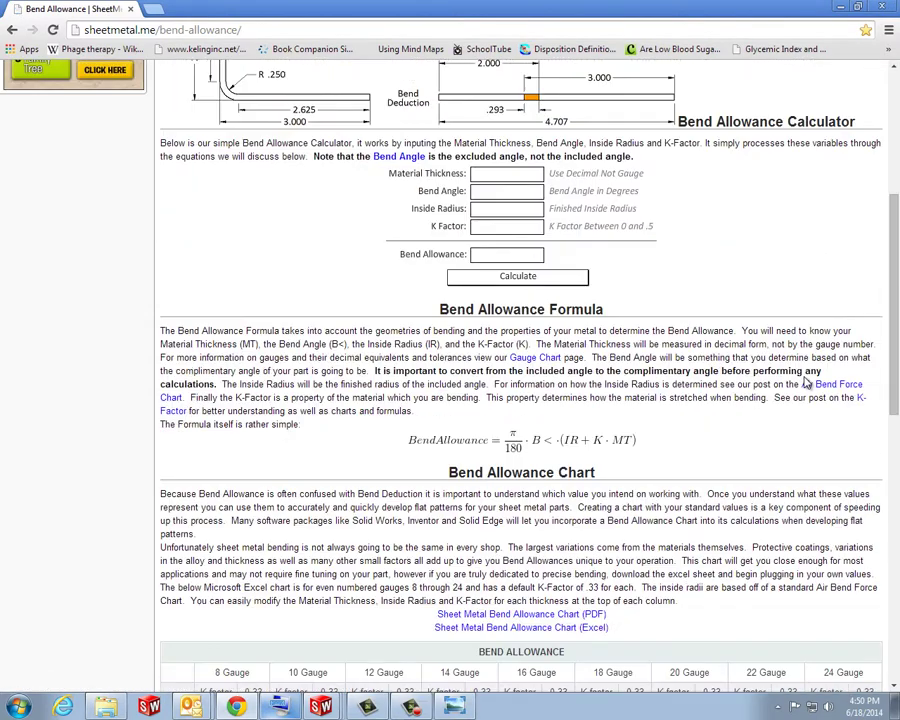
scroll(806, 383, "down", 4)
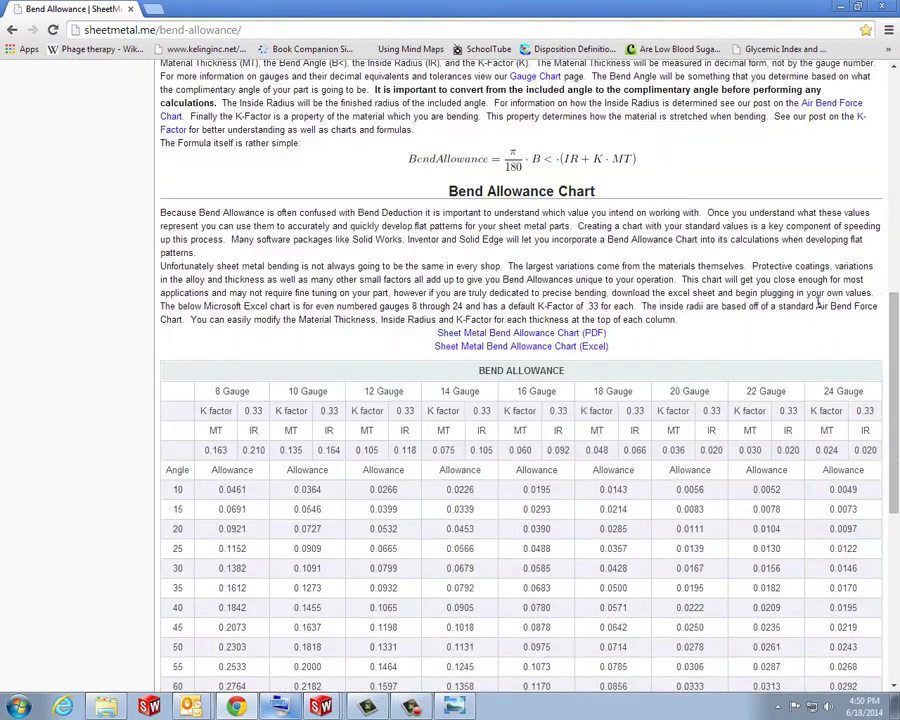
scroll(817, 295, "down", 1)
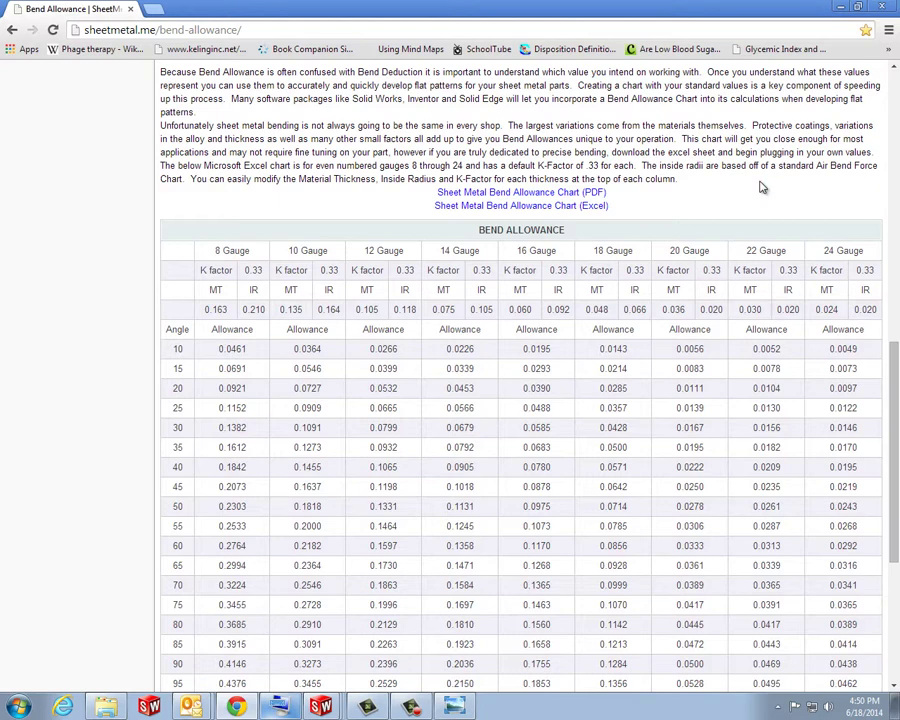
scroll(760, 187, "down", 1)
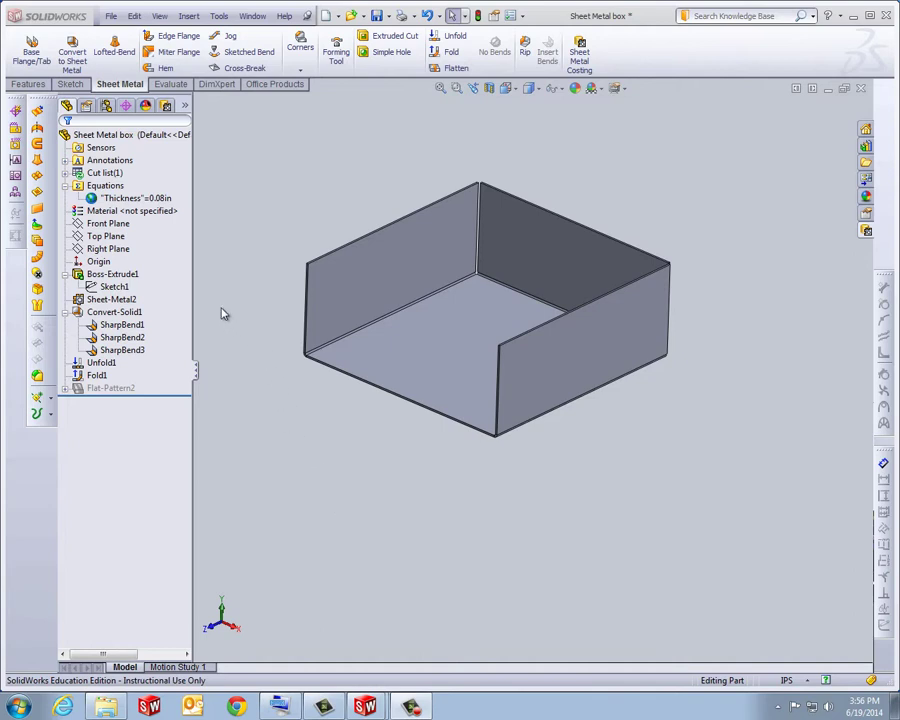
- Switch to SolidWorks, edit the Sheet-Metal2 feature to use Bend Table as the bend allowance type, and check the available tables
right_click(117, 300)
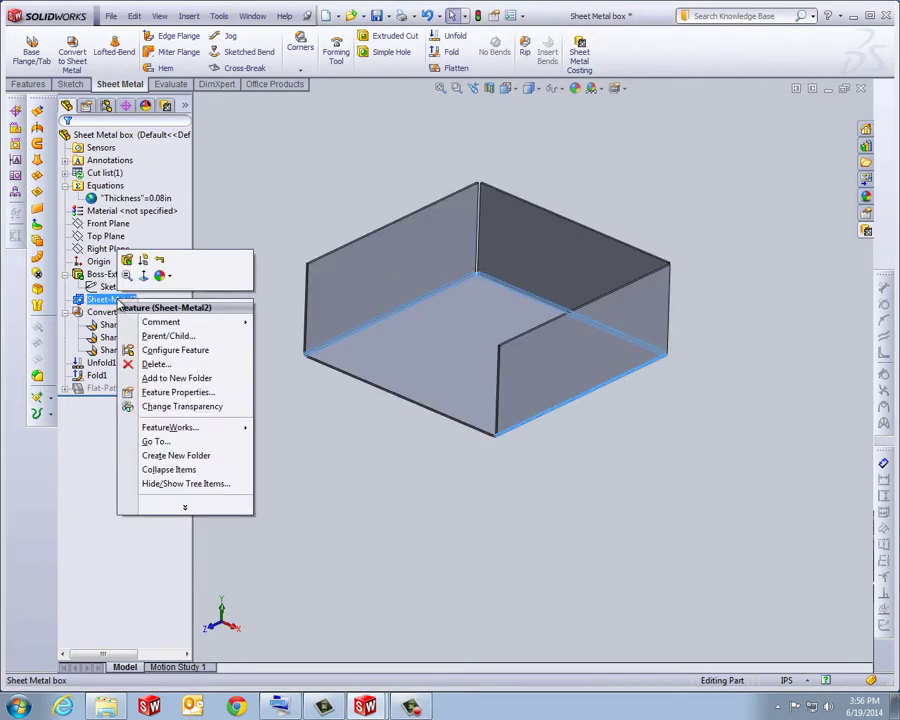
left_click(128, 263)
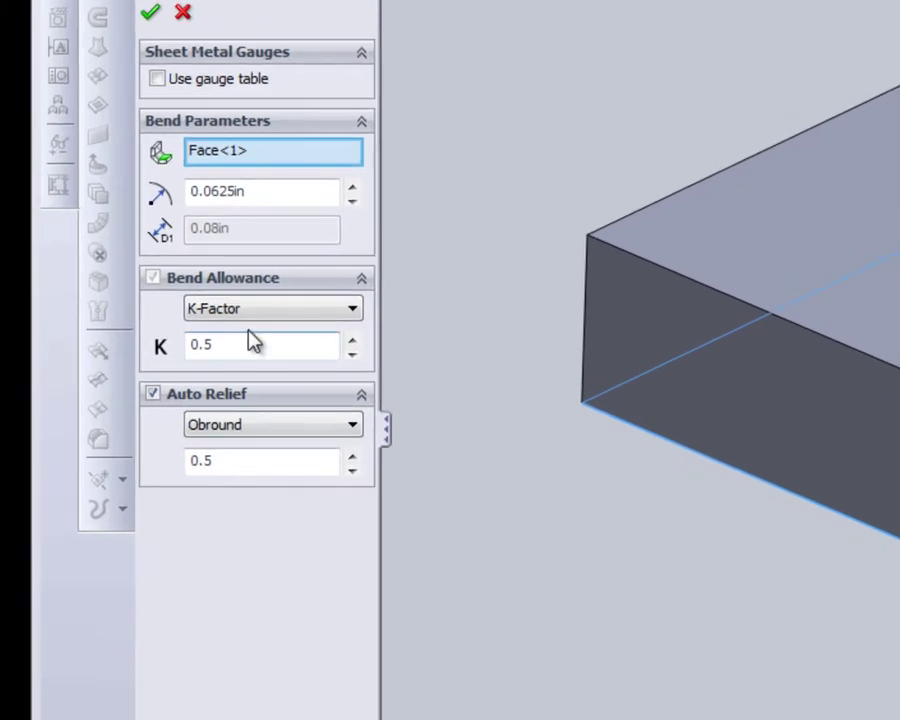
left_click(345, 312)
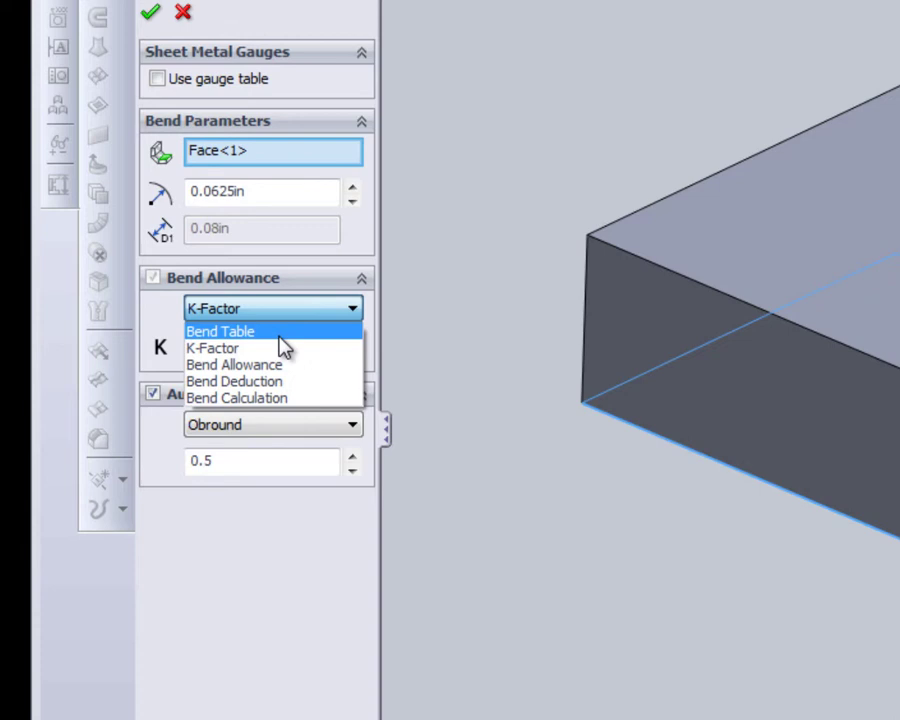
left_click(281, 334)
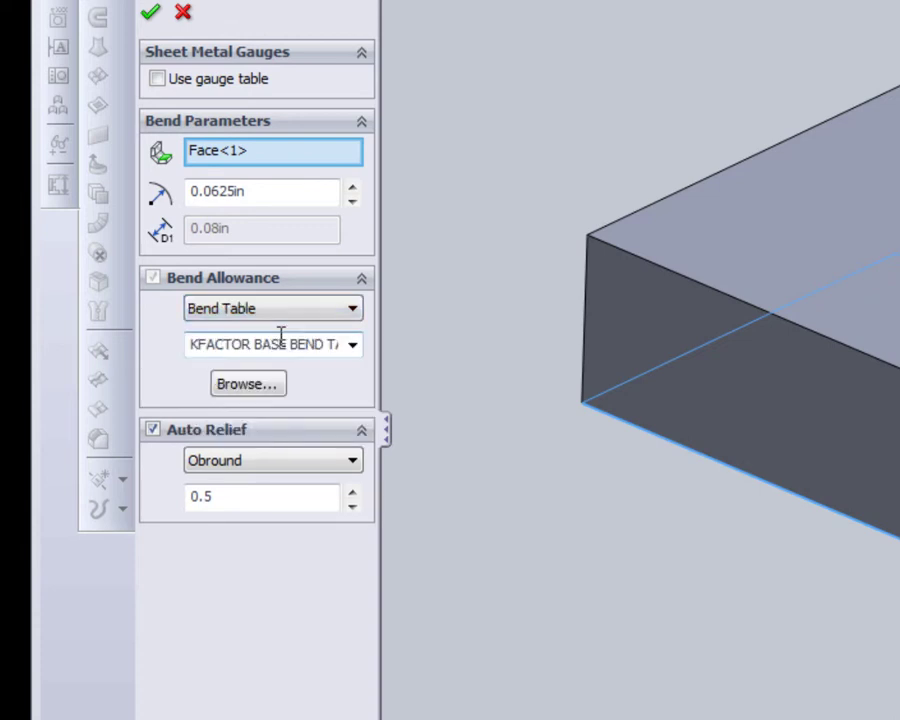
left_click(354, 346)
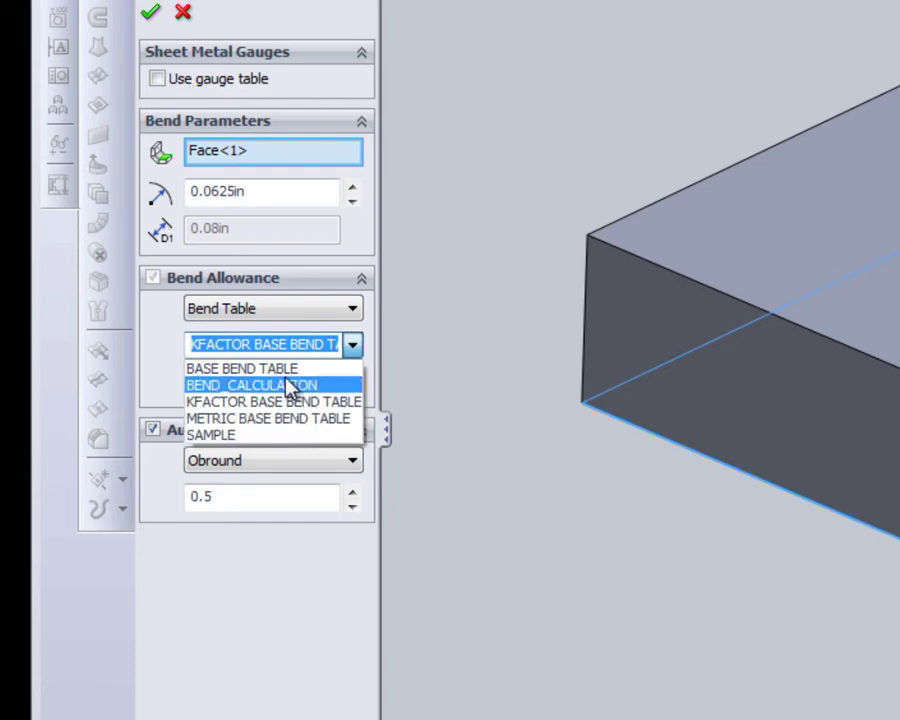
left_click(150, 338)
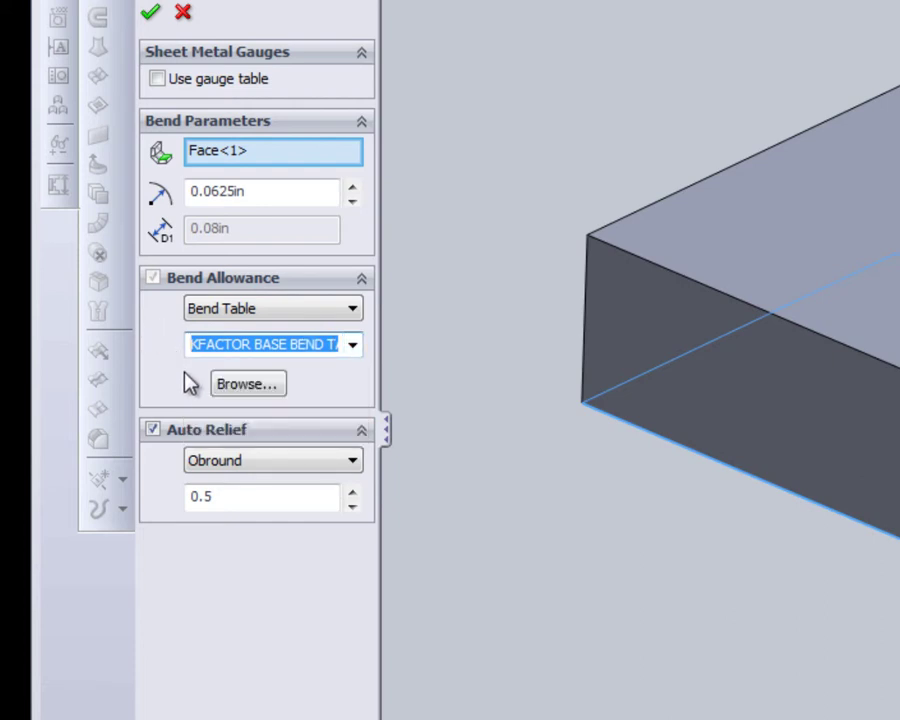
- Start browsing for a bend table folder and locate the SolidWorks Corp directory inside Program Files on the C drive
left_click(246, 386)
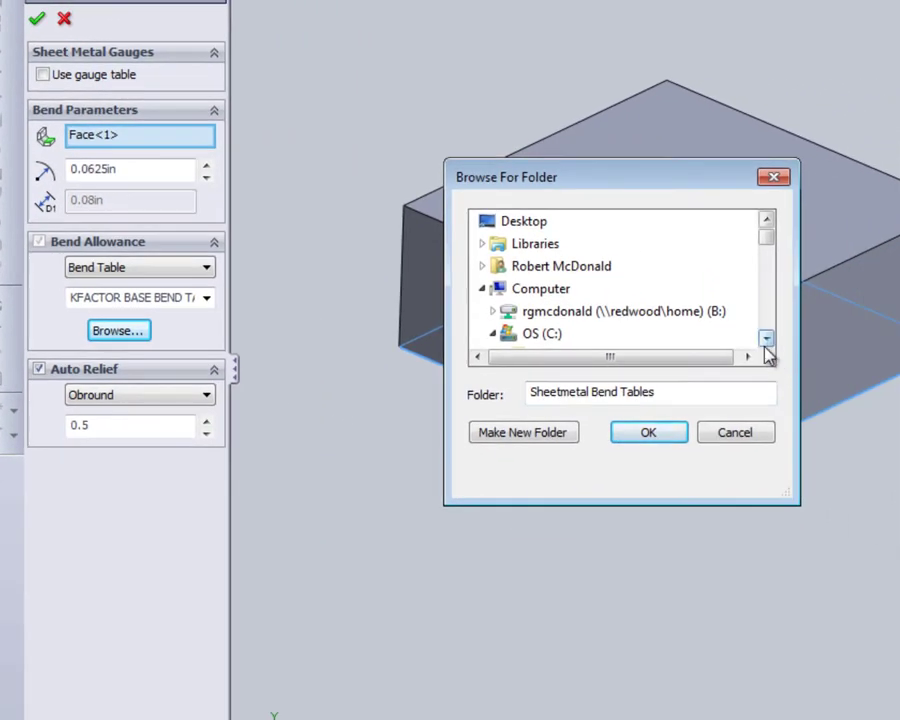
left_click(766, 340)
left_click(766, 340)
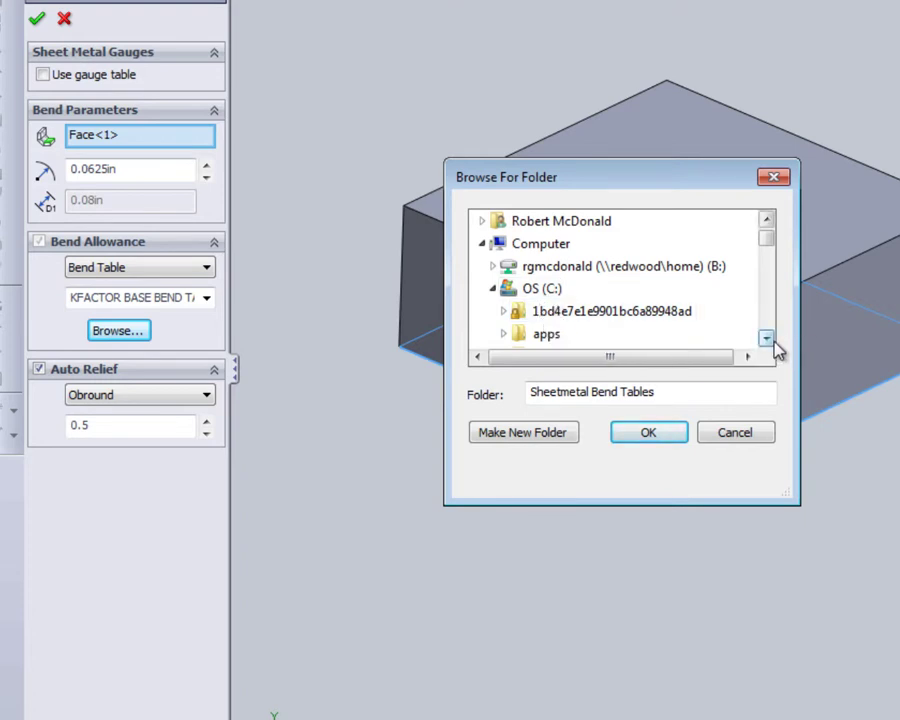
left_click(773, 342)
left_click(773, 342)
left_click(773, 342)
left_click(773, 342)
left_click(773, 342)
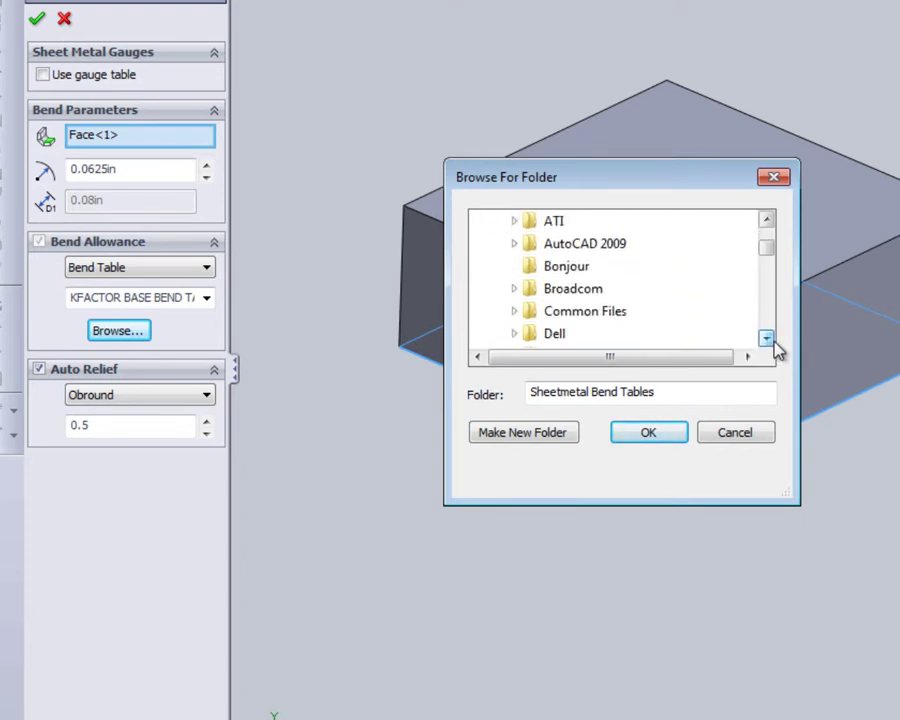
left_click(766, 219)
left_click(766, 219)
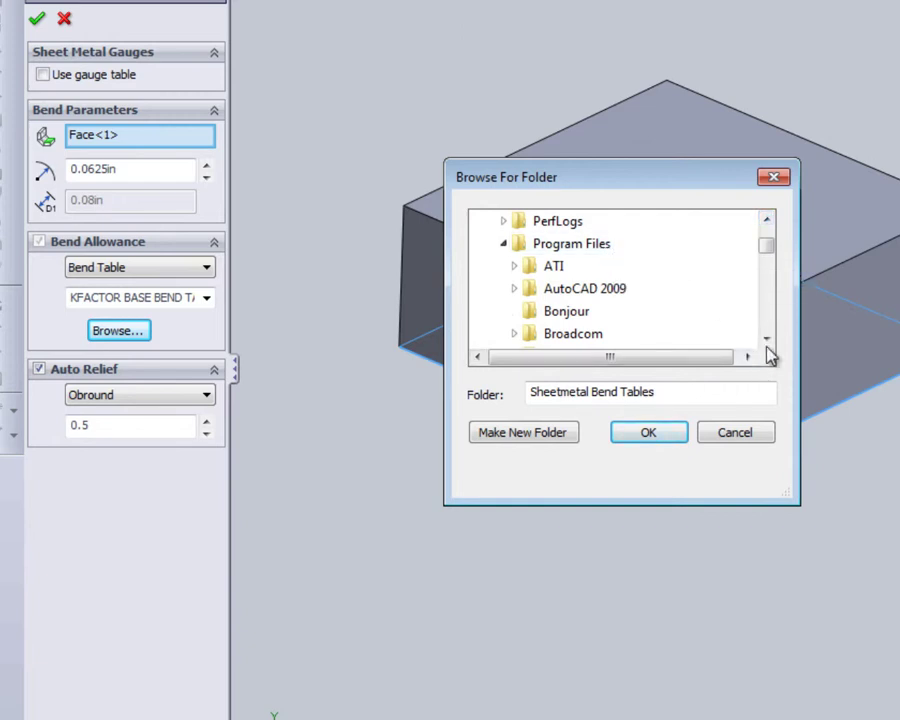
left_click_drag(767, 341, 768, 342)
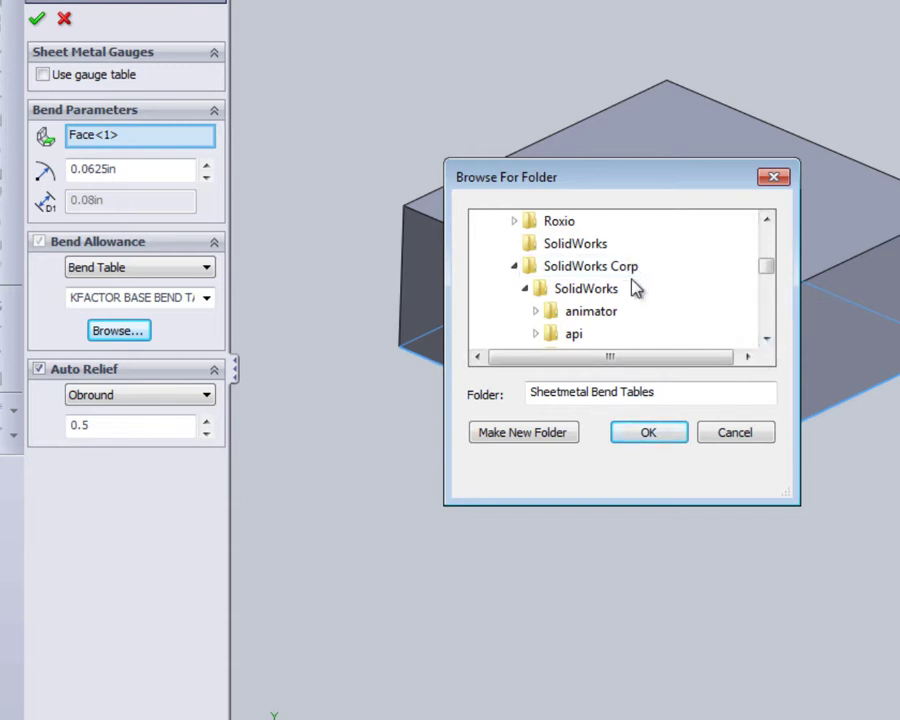
- Locate and expand the Sheetmetal Bend Tables folder under SolidWorks, lang, english
left_click(767, 339)
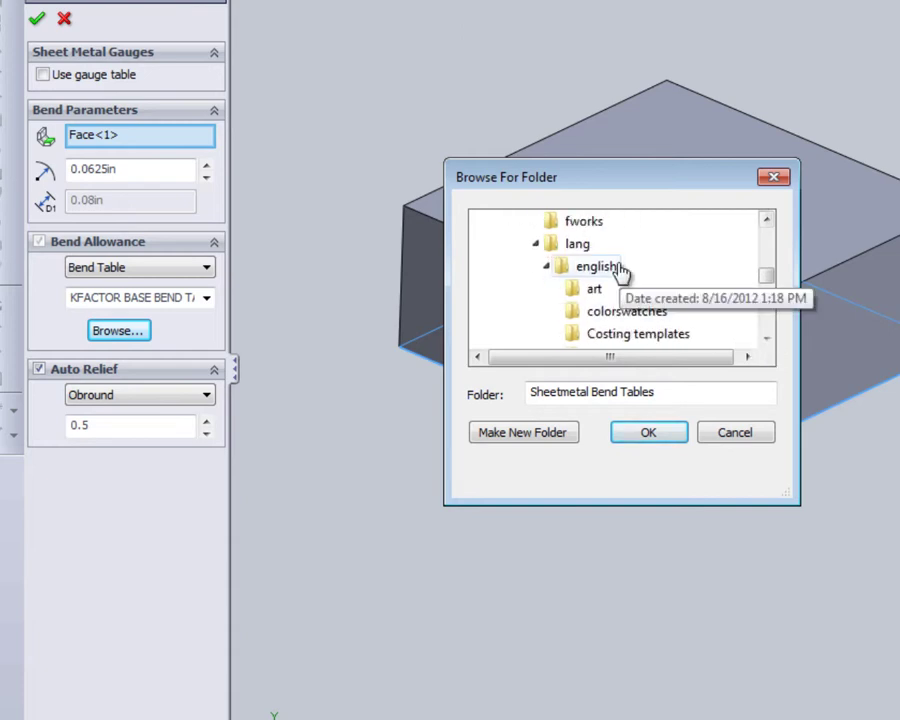
left_click(772, 222)
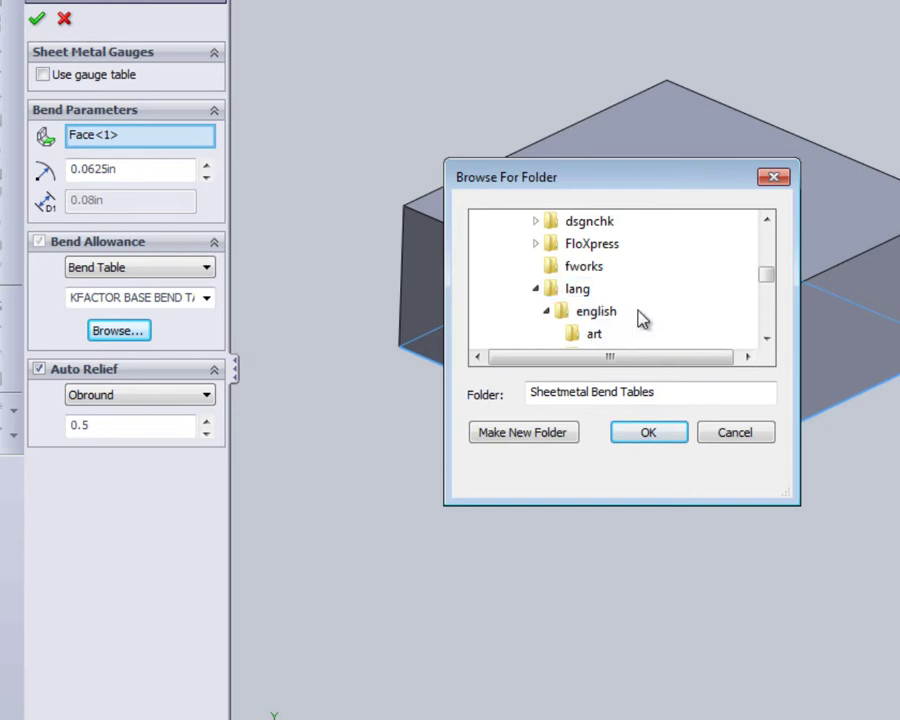
left_click(767, 339)
left_click(767, 339)
left_click(767, 339)
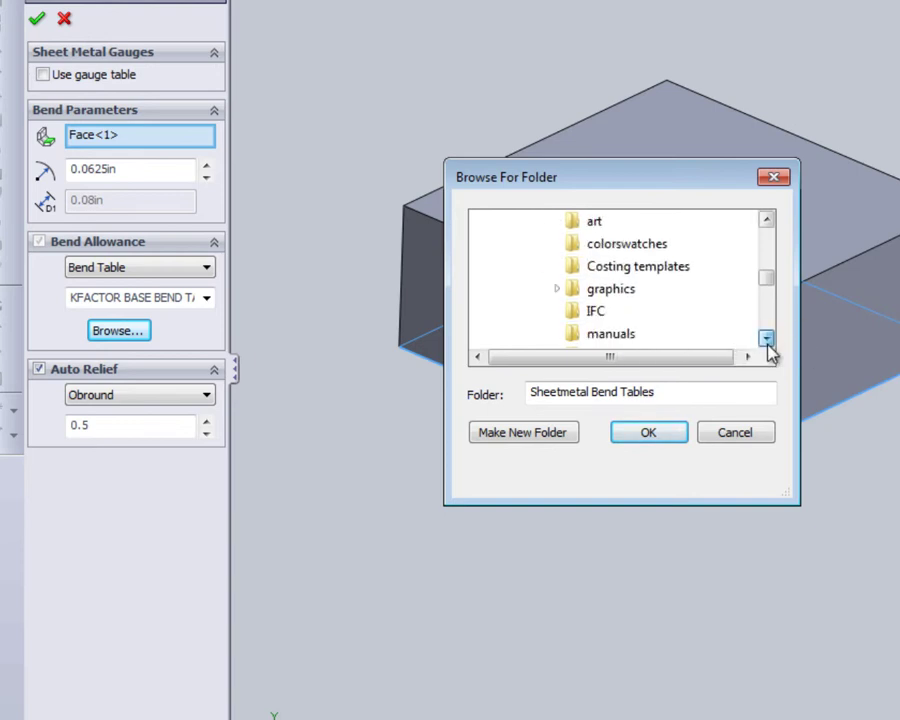
left_click(767, 339)
left_click(767, 339)
left_click(767, 339)
left_click(767, 339)
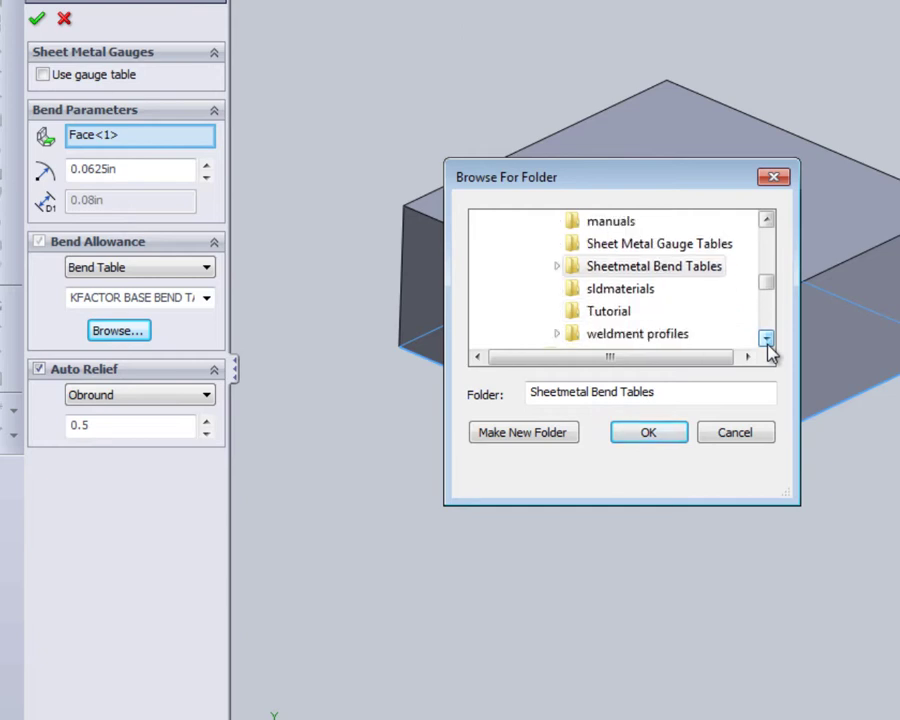
left_click(558, 267)
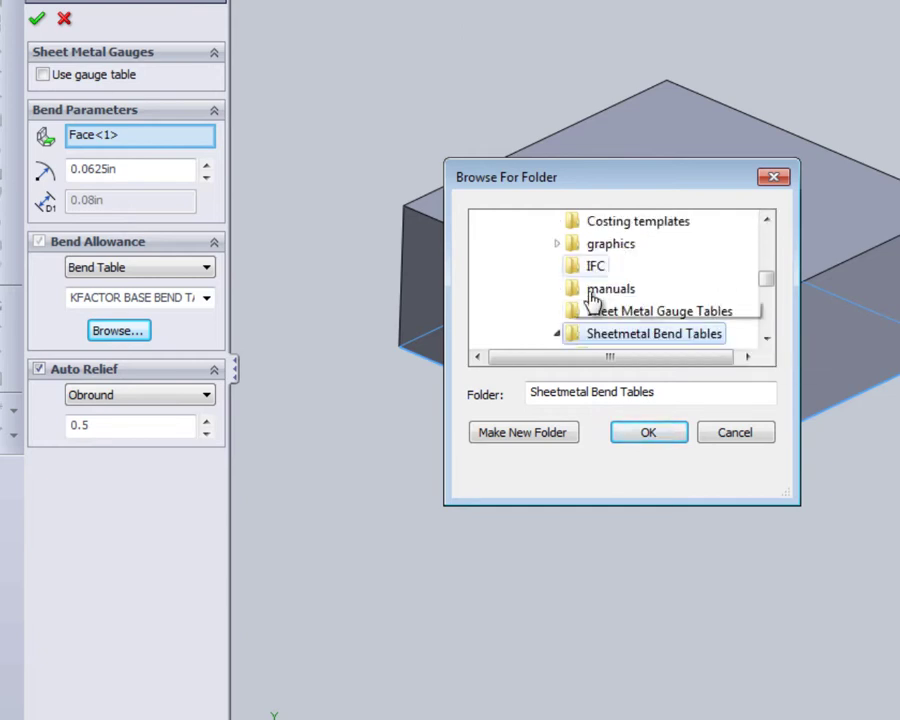
- Choose the bend allowance subfolder of Sheetmetal Bend Tables as the bend table folder
left_click(767, 340)
left_click(767, 340)
left_click(767, 340)
left_click(767, 340)
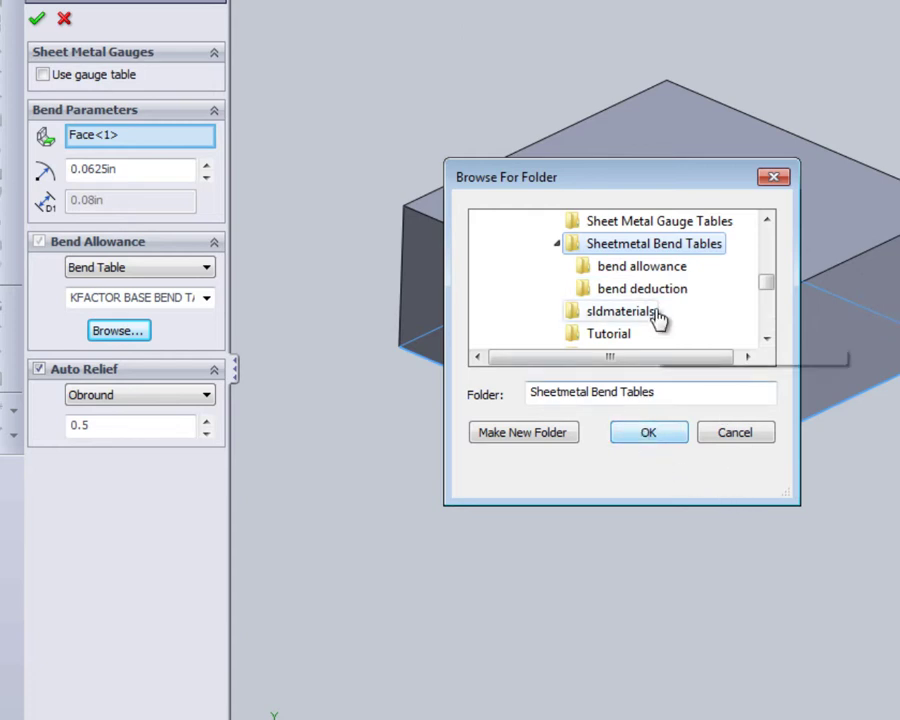
left_click(671, 278)
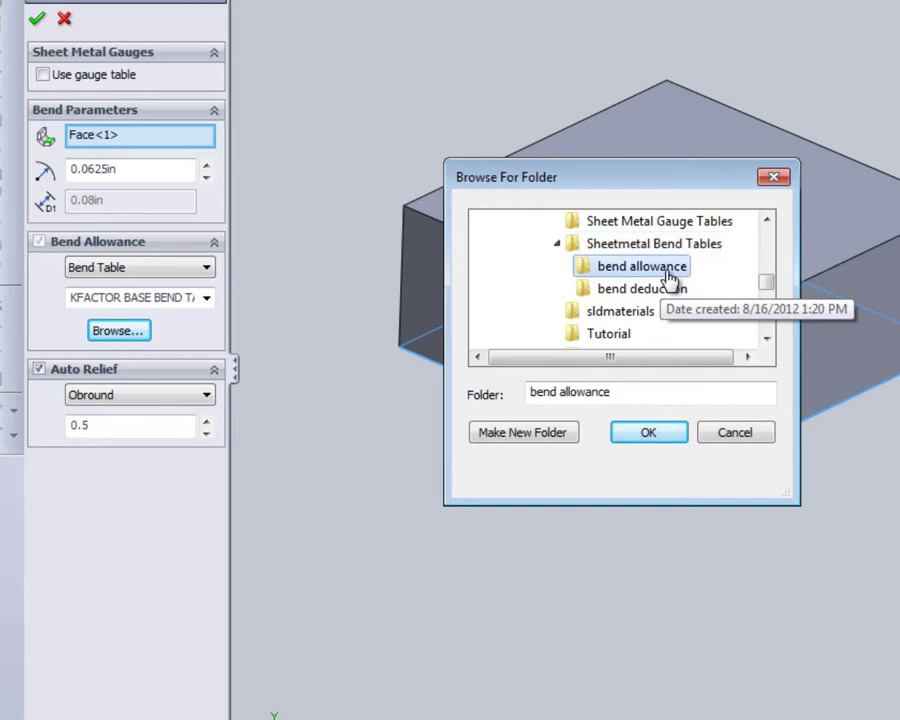
left_click(665, 435)
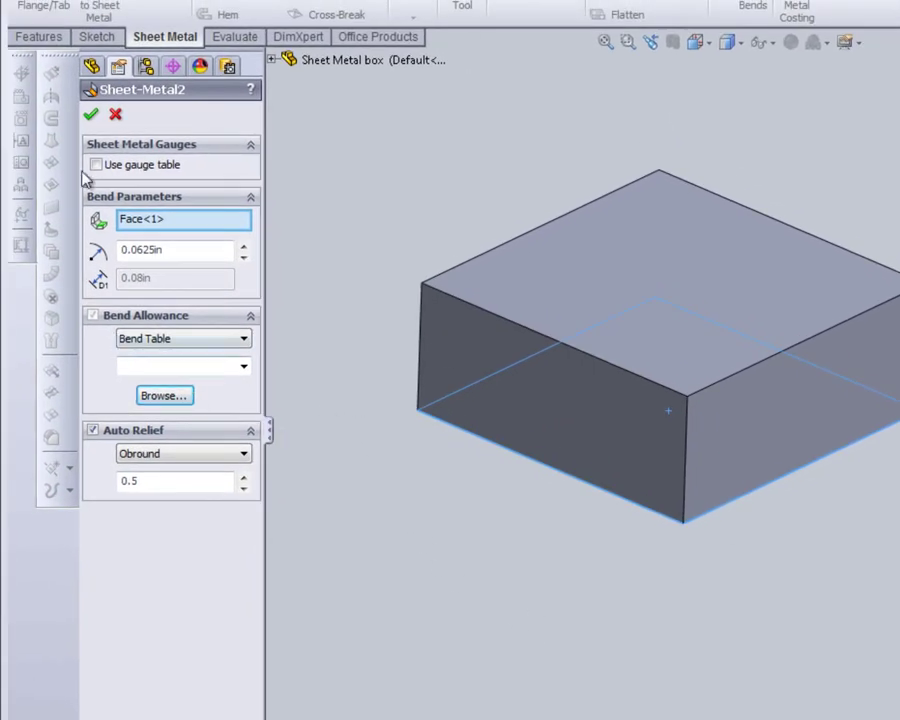
- Assign the TABLE1 - BEND ALLOWANCE table to the Sheet-Metal2 feature
left_click(92, 115)
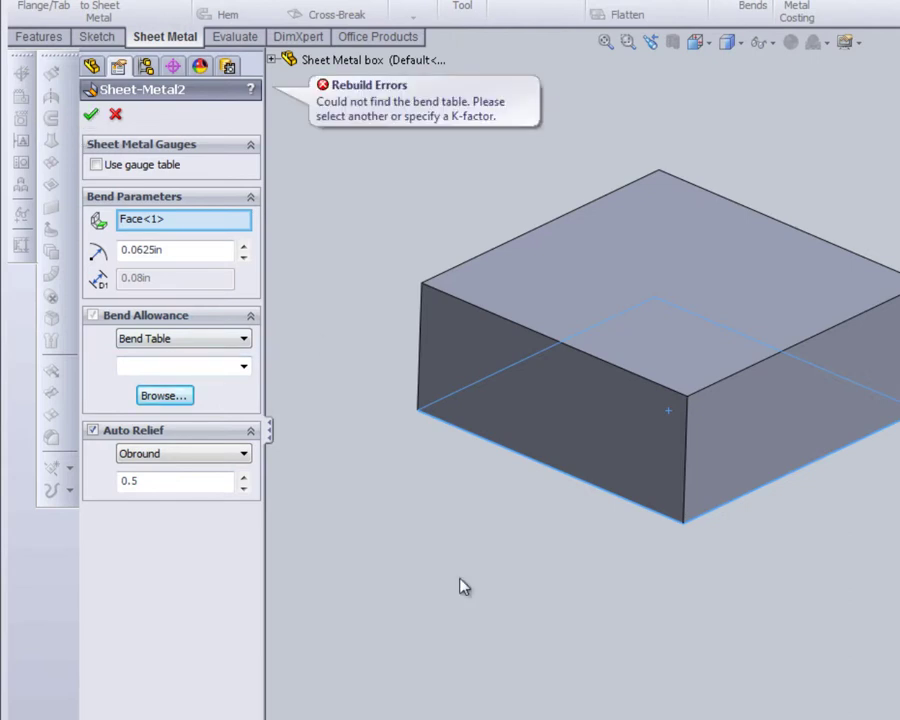
left_click(243, 367)
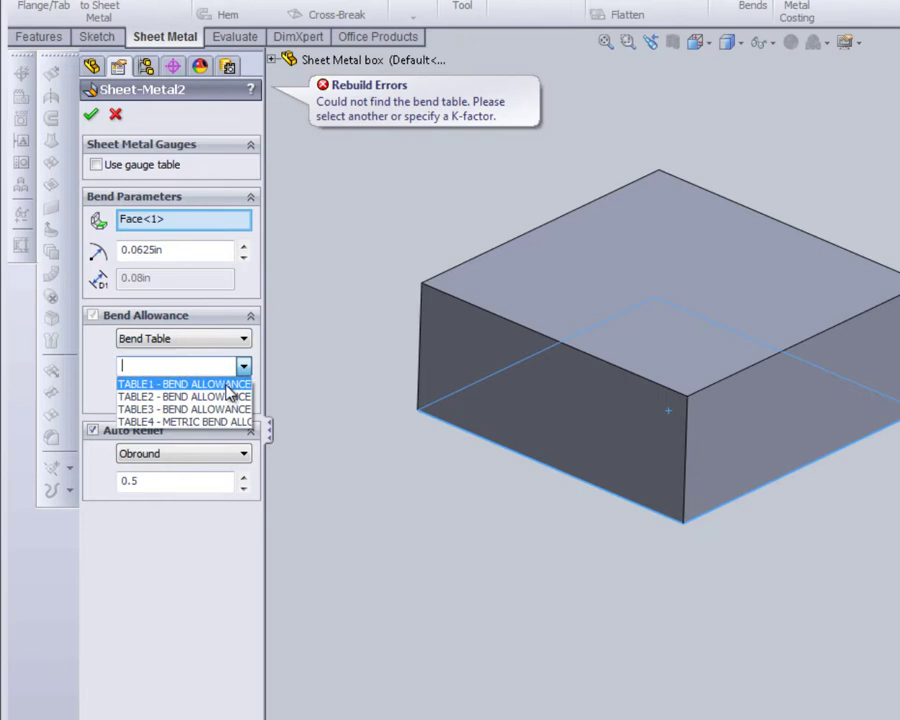
left_click(229, 384)
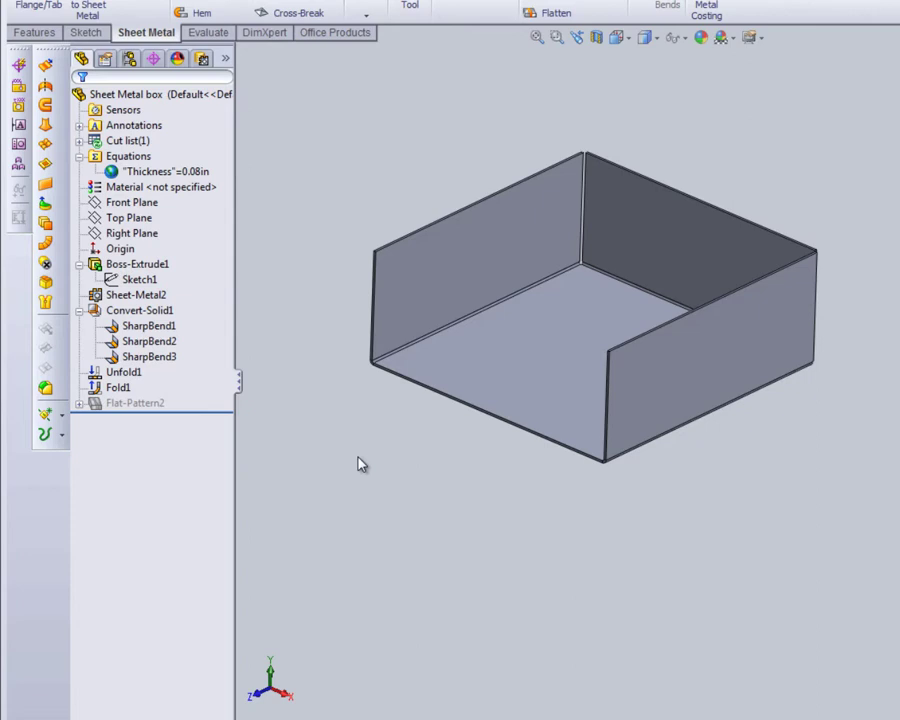
- Edit Sheet-Metal2 to use the BEND_CALCULATION bend table, accept the feature and leave its embedded equation table
left_click(147, 298)
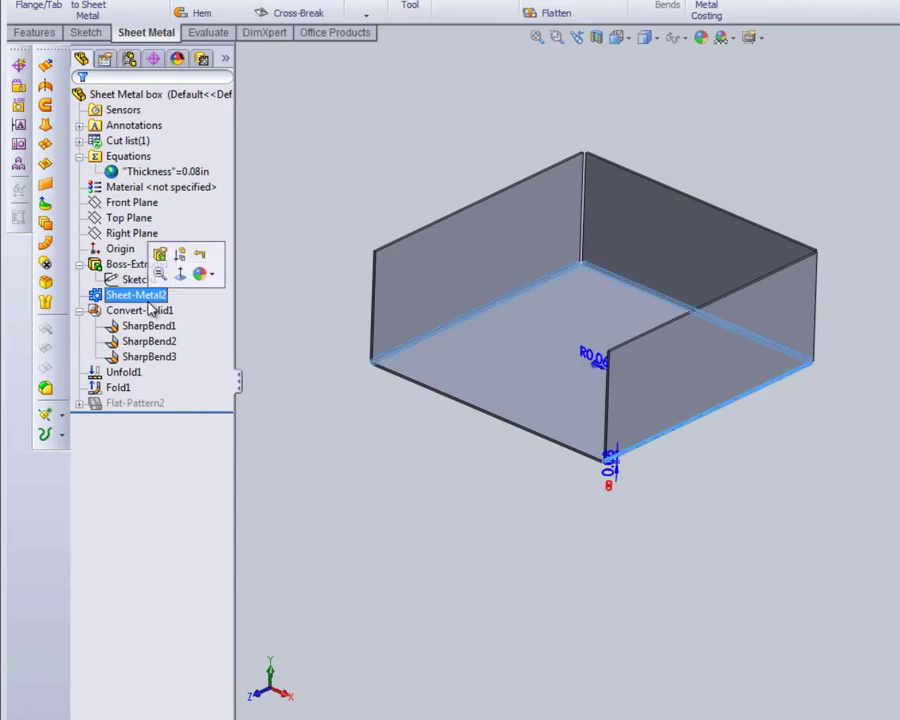
left_click(126, 253)
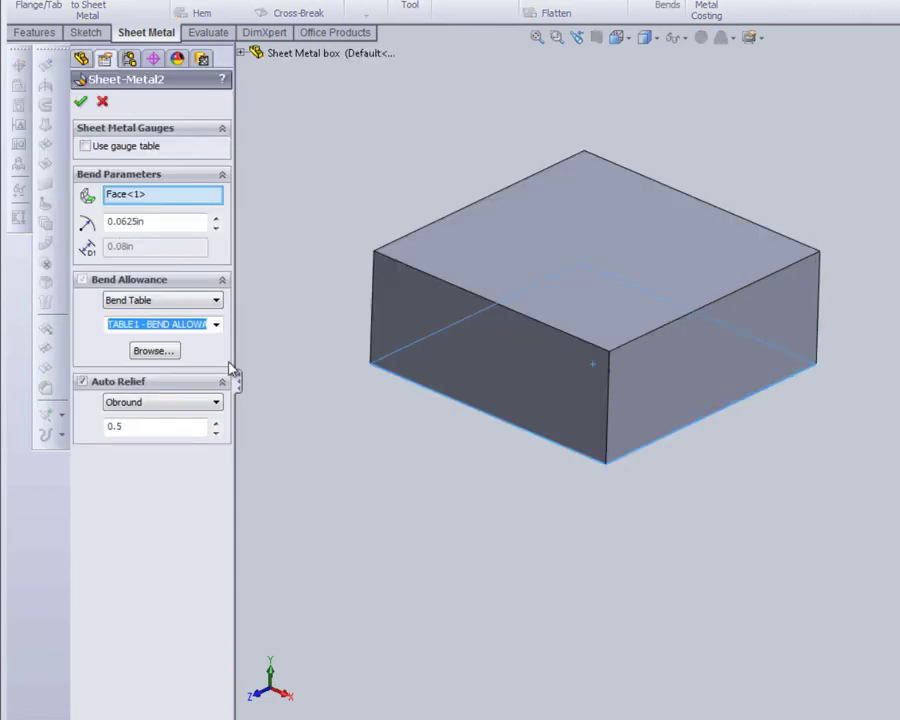
left_click(215, 324)
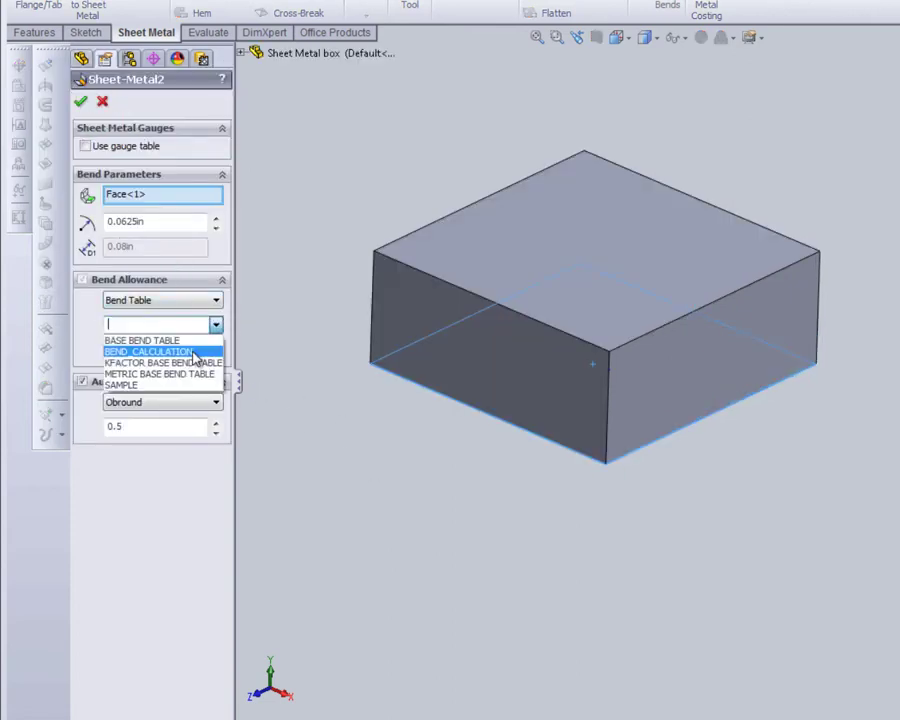
left_click(195, 357)
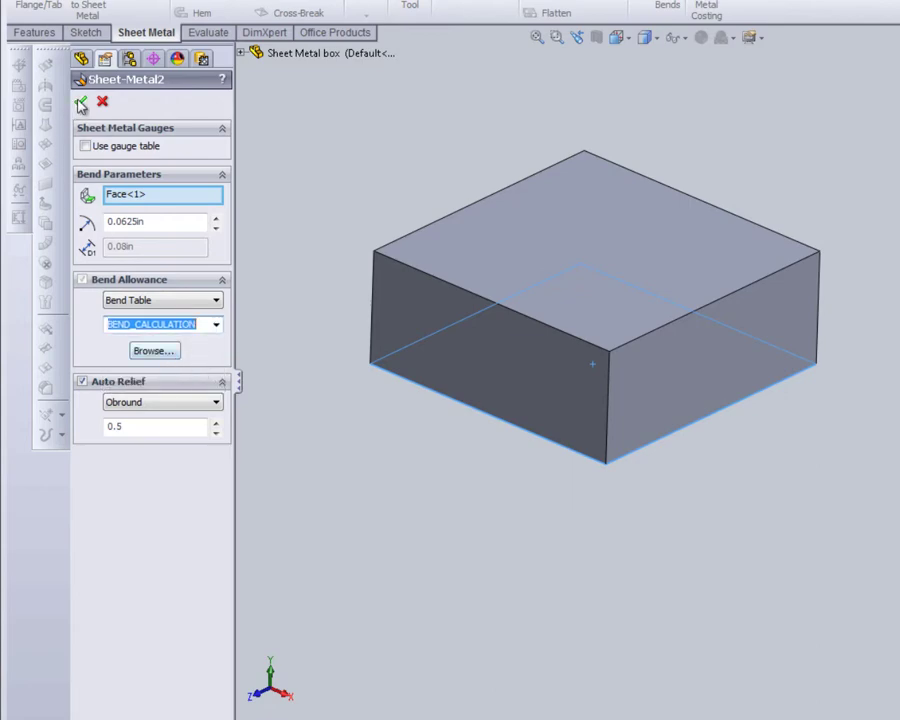
left_click(80, 102)
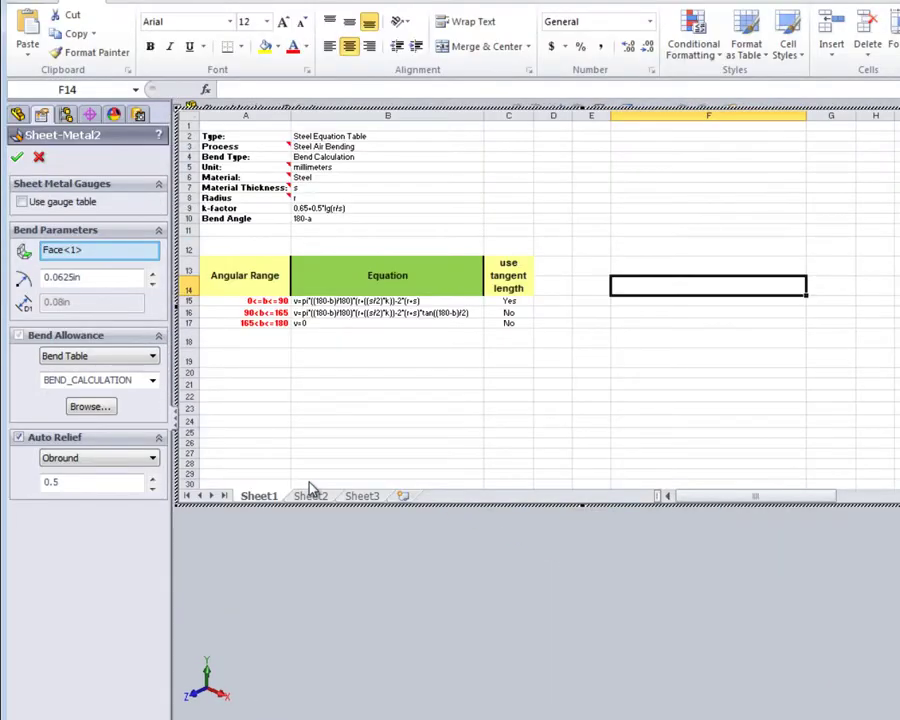
left_click(310, 488)
key("Return")
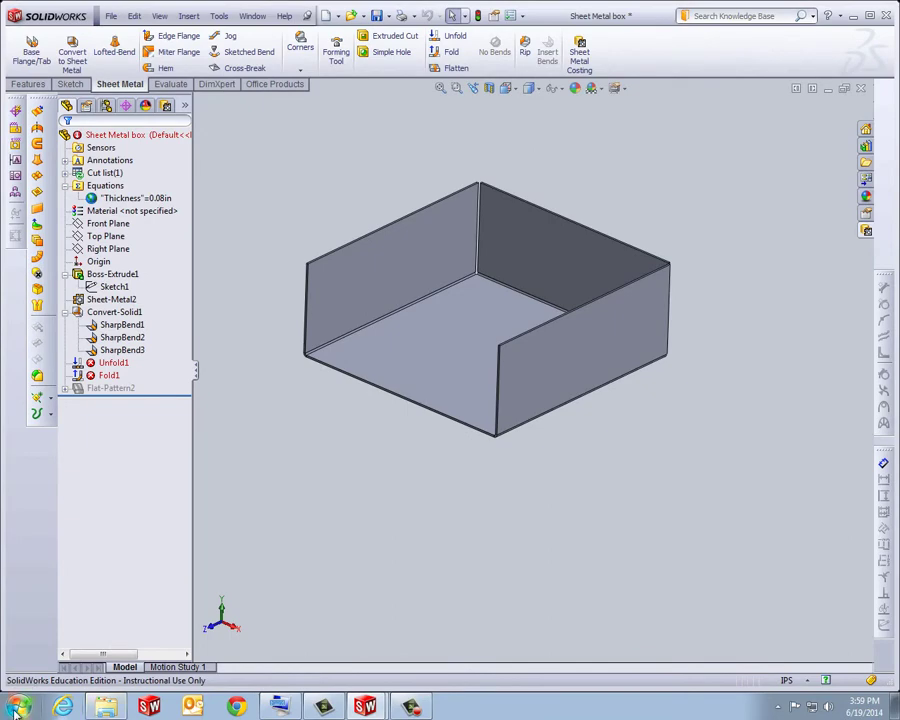
- Start Microsoft Excel and open the recent bend_calculation workbook
left_click(17, 709)
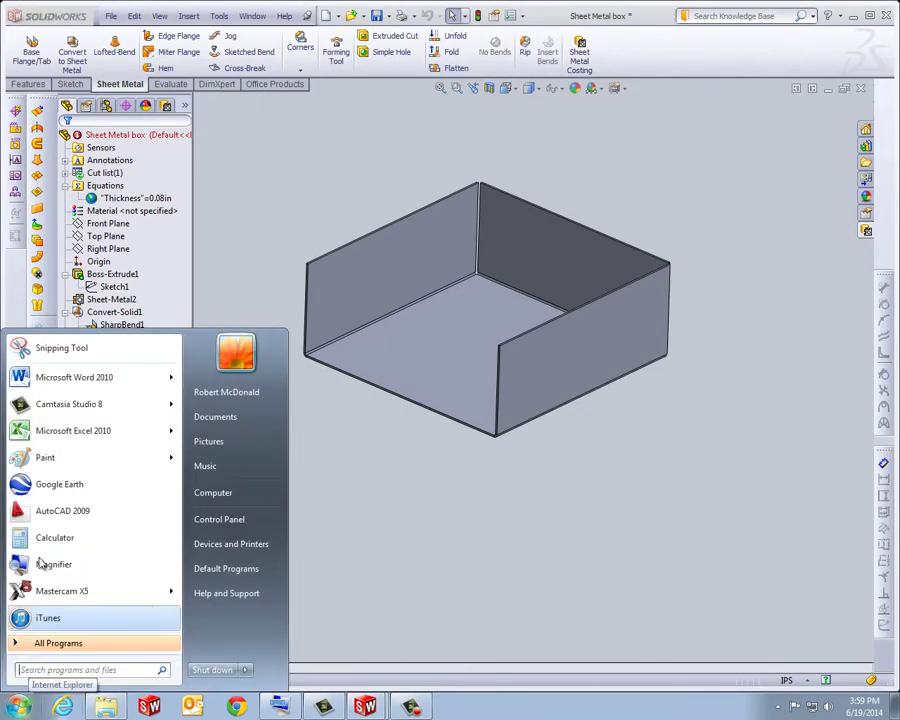
left_click(72, 431)
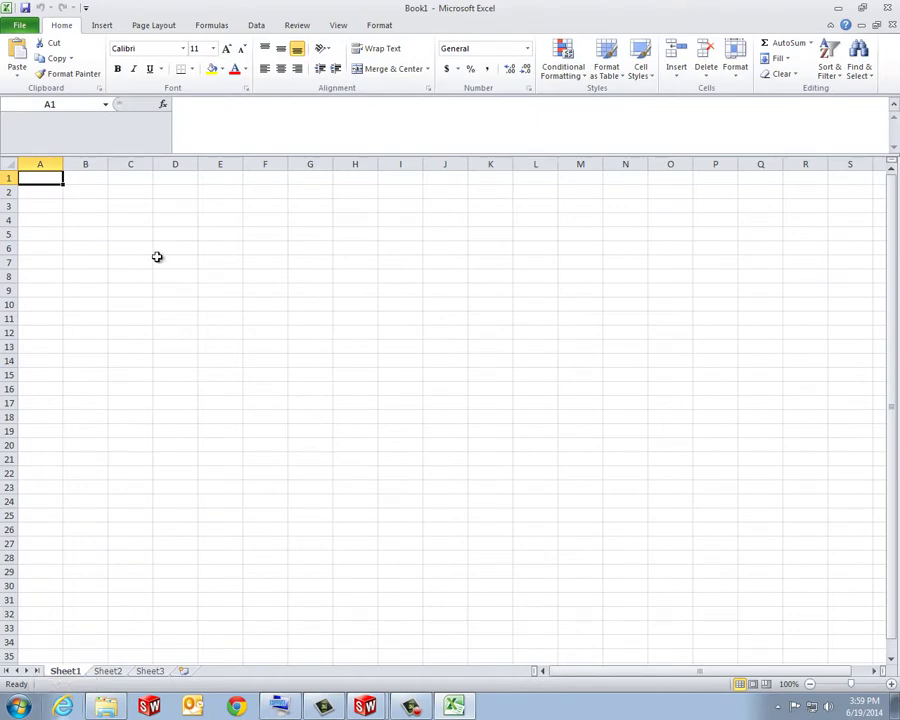
left_click(20, 26)
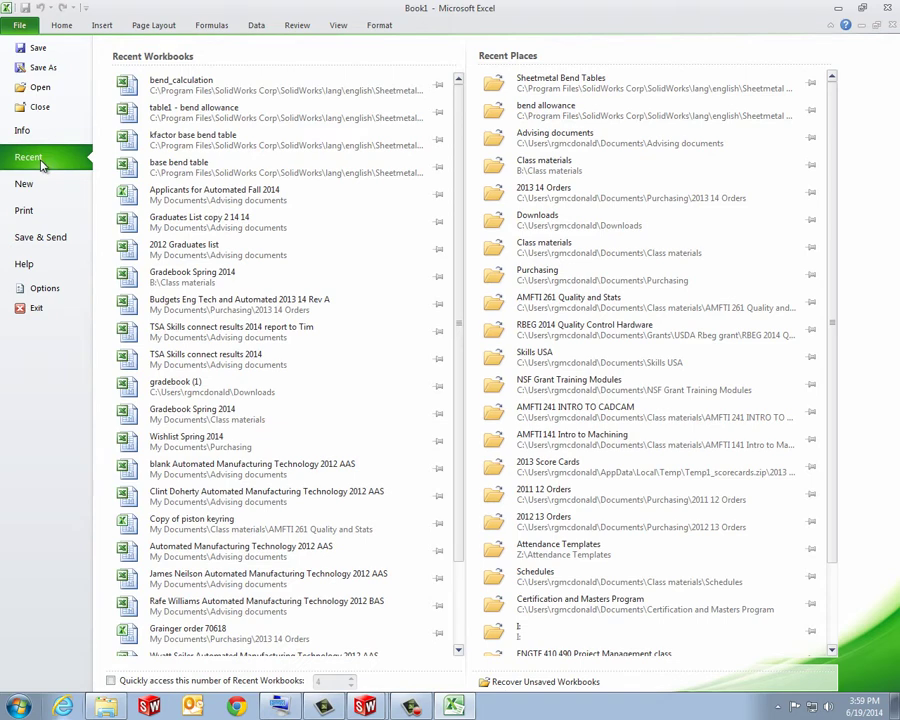
left_click(228, 88)
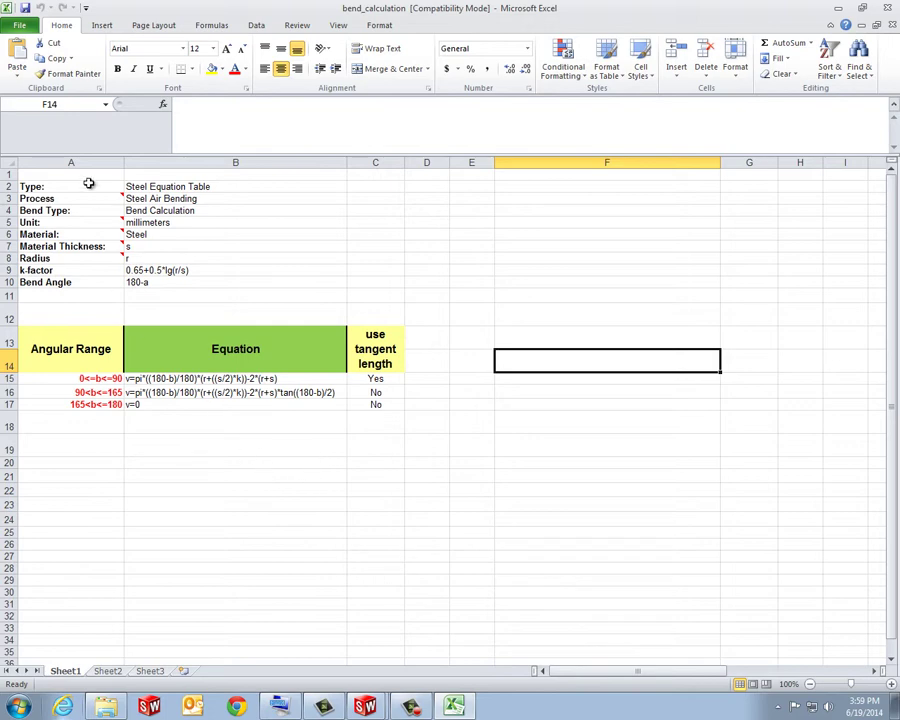
- Review the file information and full properties of the bend_calculation workbook
left_click(18, 24)
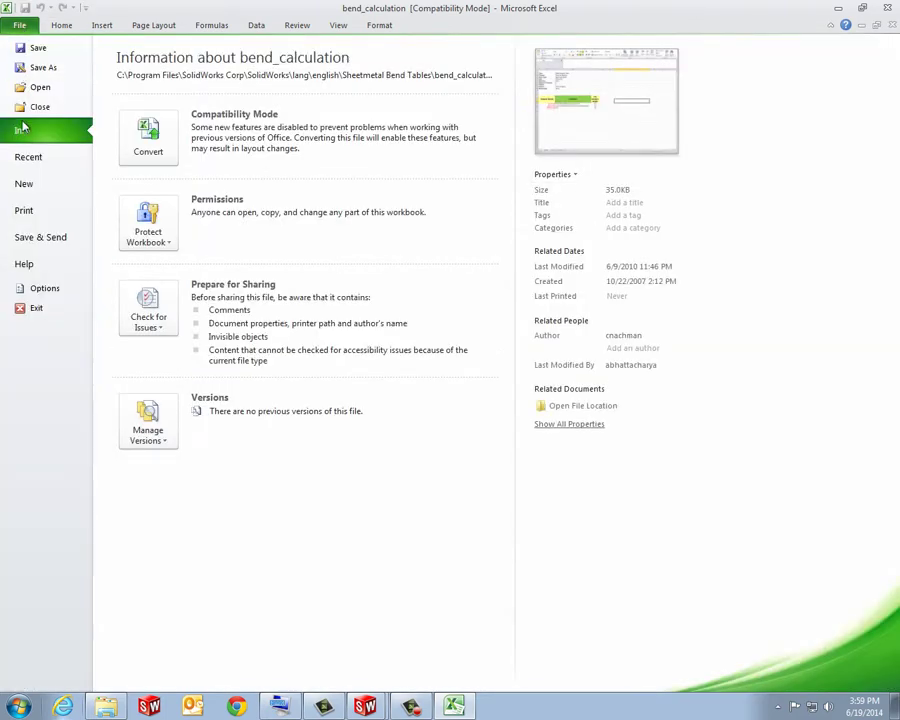
left_click(583, 430)
left_click(545, 495)
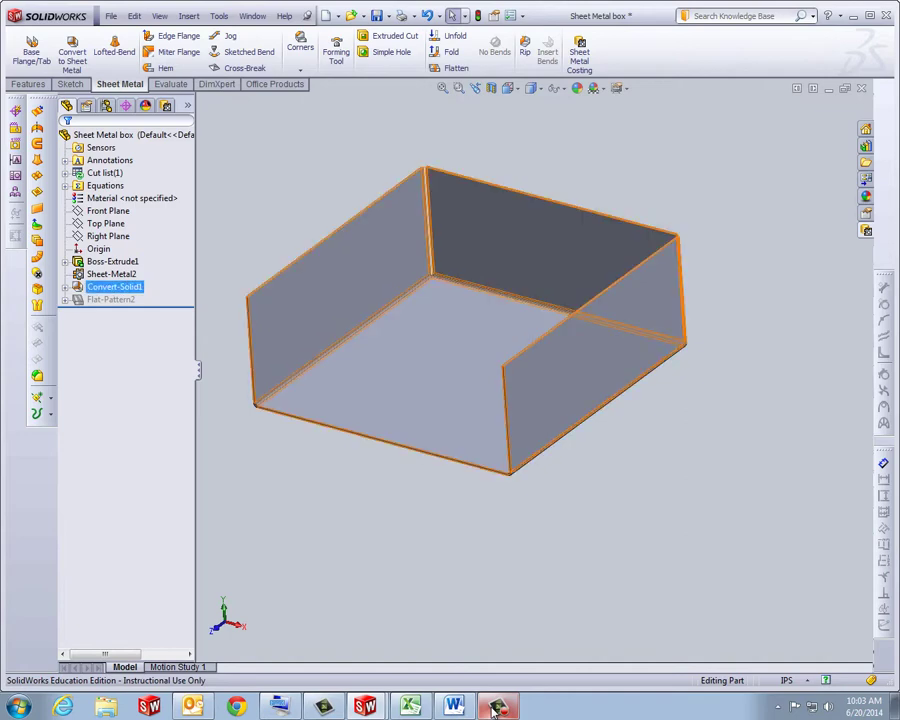
- Open the Sheet-Metal2 feature of the box in SolidWorks, check the available auto relief types and close it
left_click(109, 274)
left_click(121, 237)
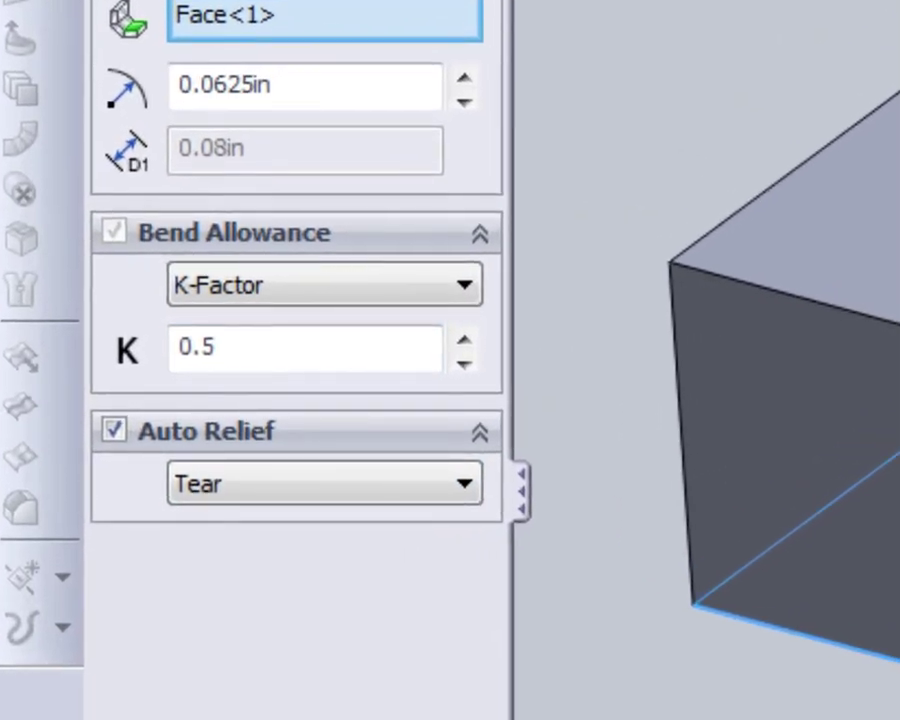
left_click(324, 483)
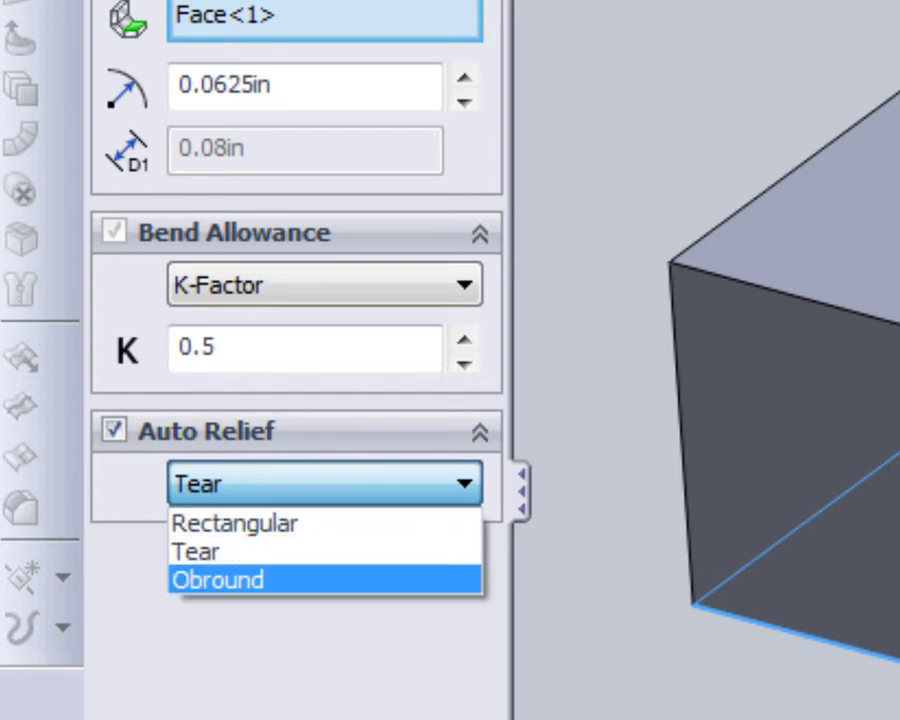
key("Escape")
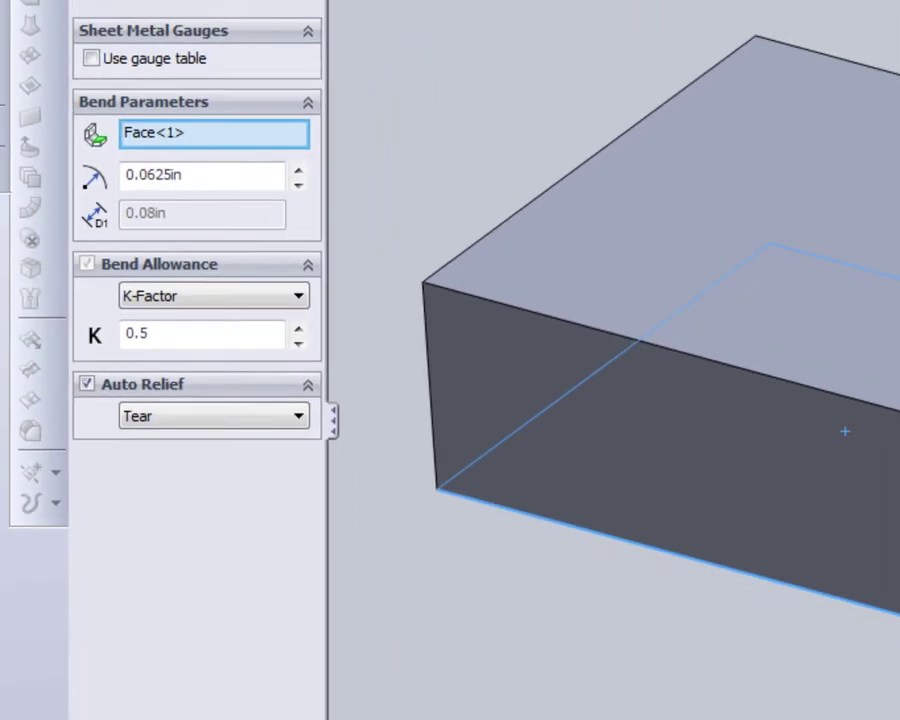
key("Return")
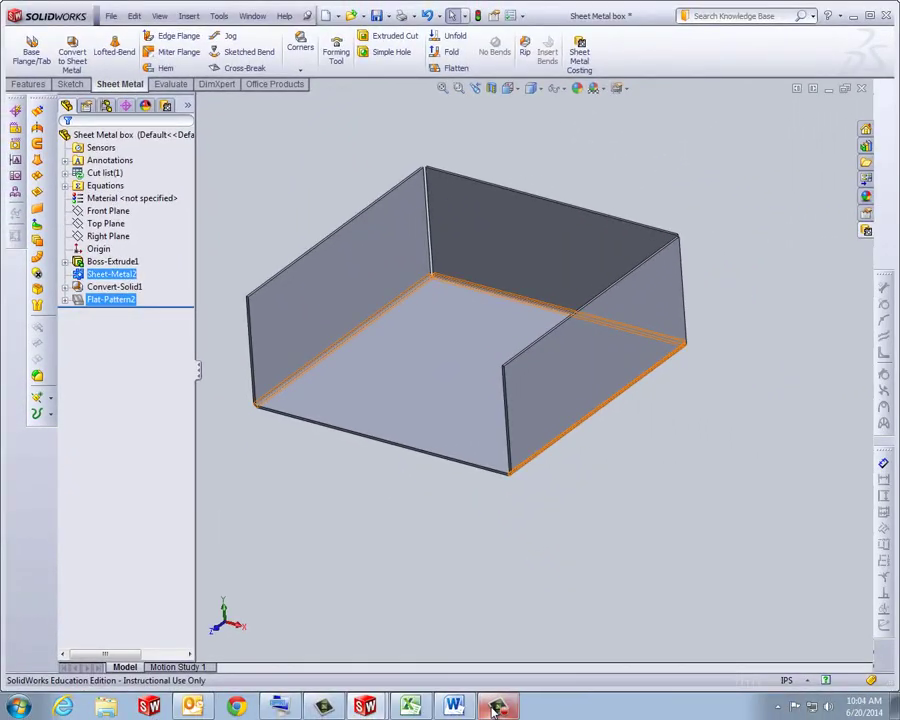
- Unsuppress Flat-Pattern2 to flatten the box and examine the inner corner where the two bend lines meet
left_click(110, 299)
left_click(144, 276)
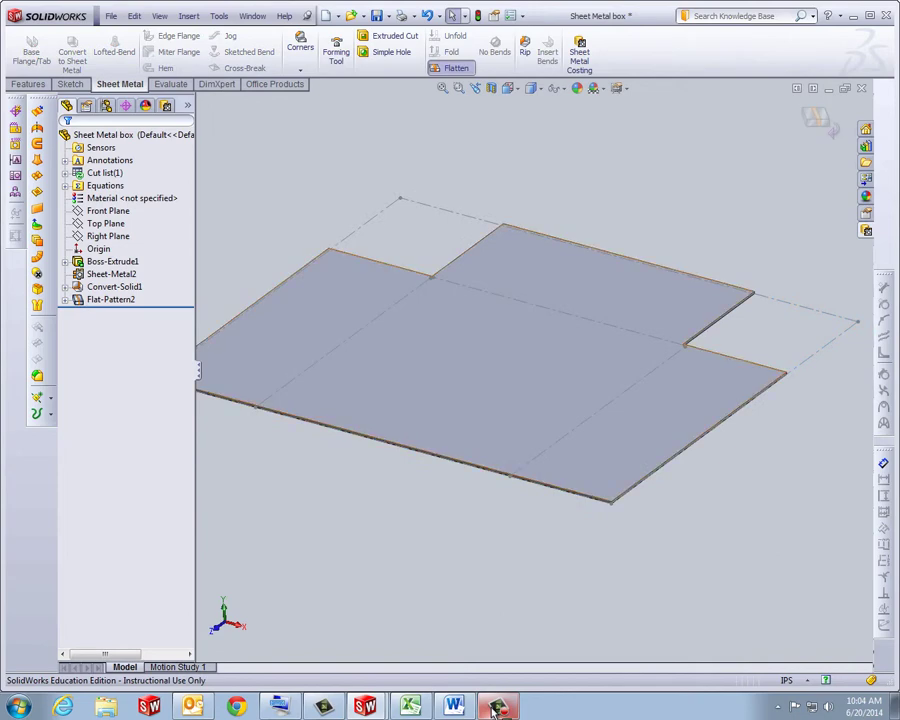
middle_click_drag(560, 180, 540, 265)
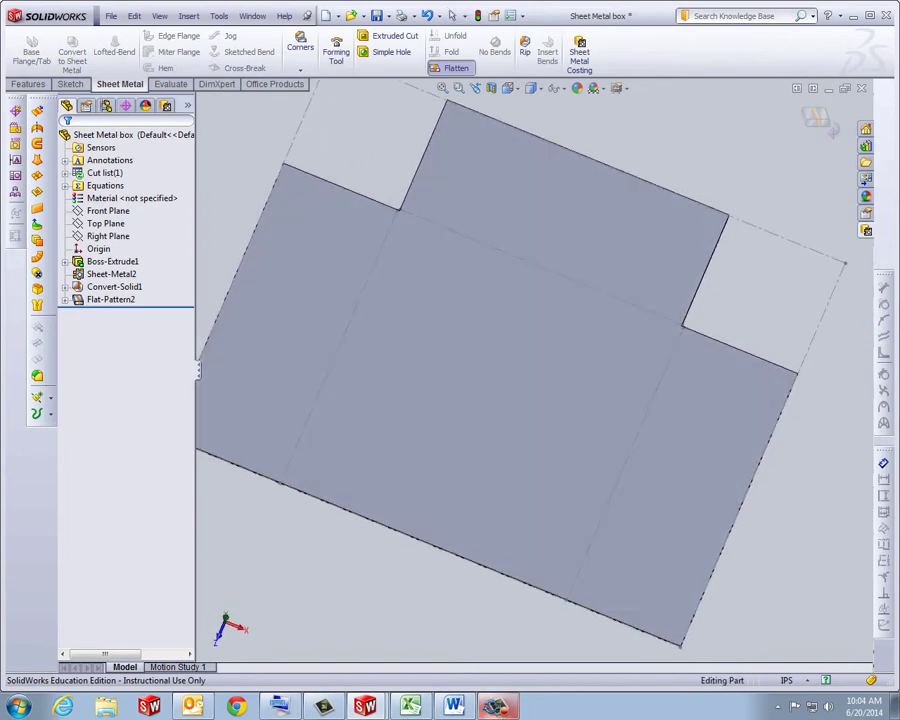
scroll(749, 321, "down", 4)
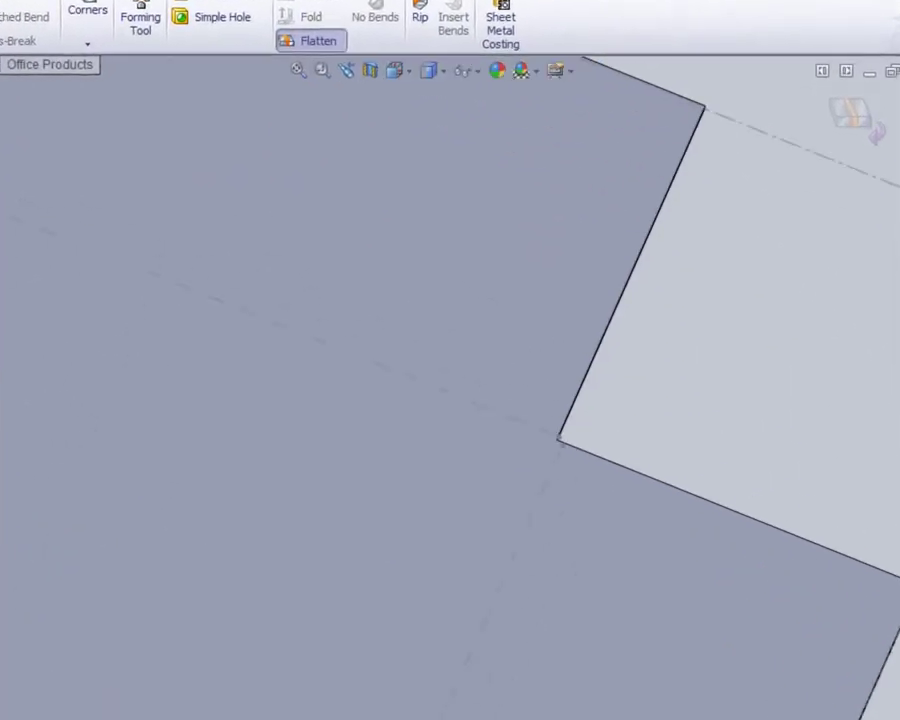
scroll(540, 445, "down", 8)
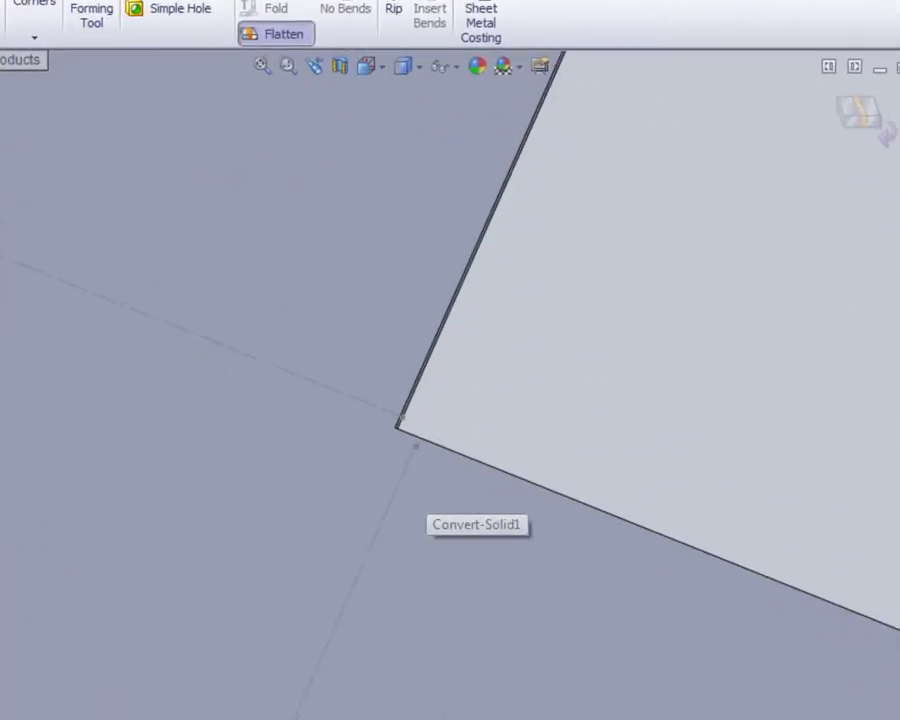
middle_click_drag(540, 445, 575, 430)
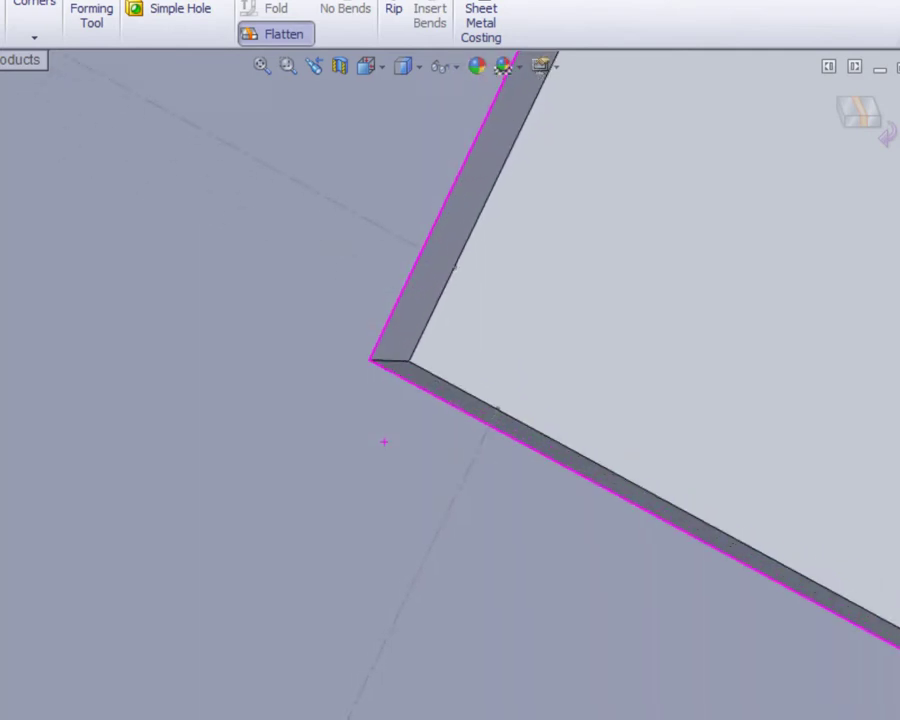
scroll(407, 505, "up", 4)
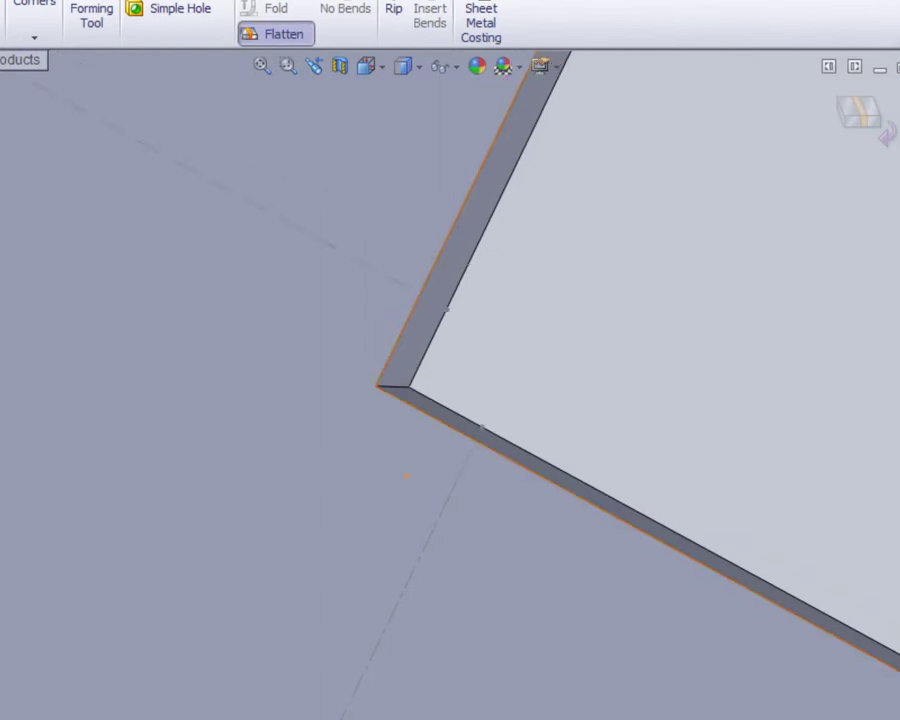
scroll(578, 464, "down", 2)
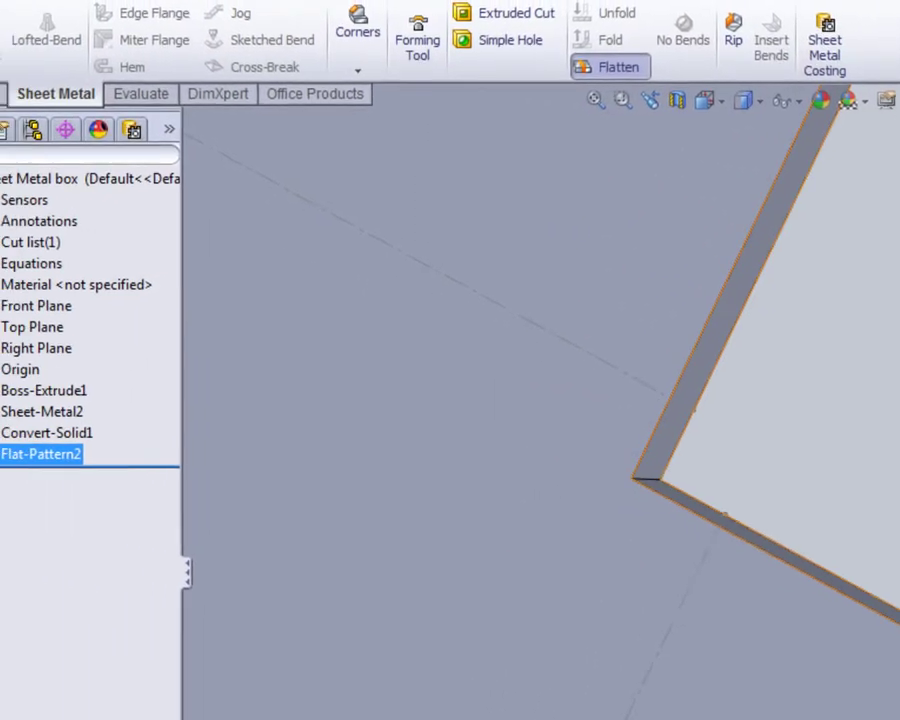
- Edit the Sheet-Metal2 feature to use Rectangular auto relief with the 0.5 ratio
left_click(105, 399)
left_click(103, 421)
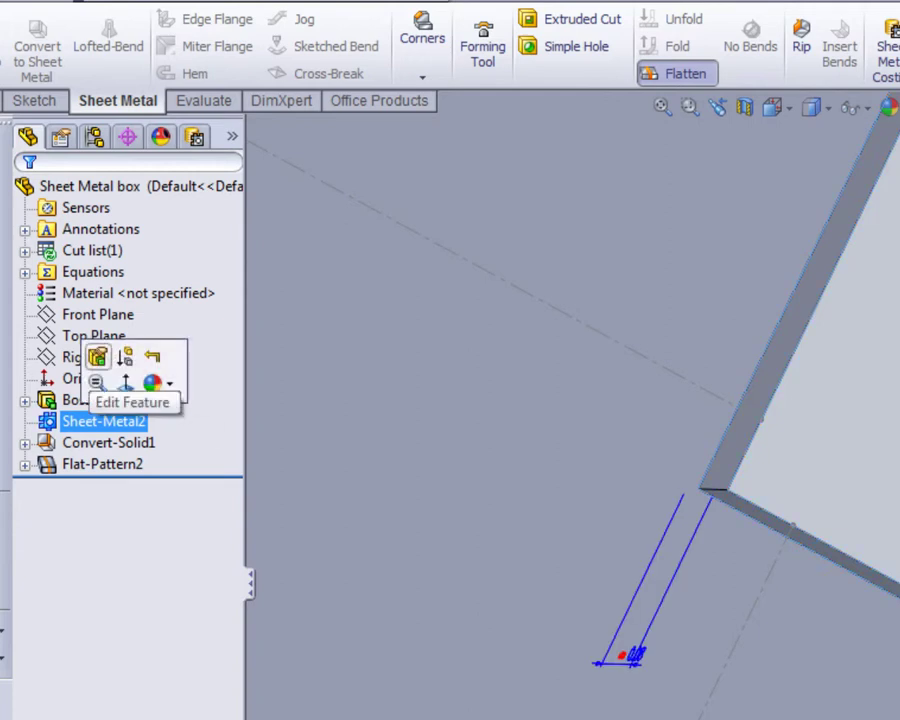
left_click(97, 358)
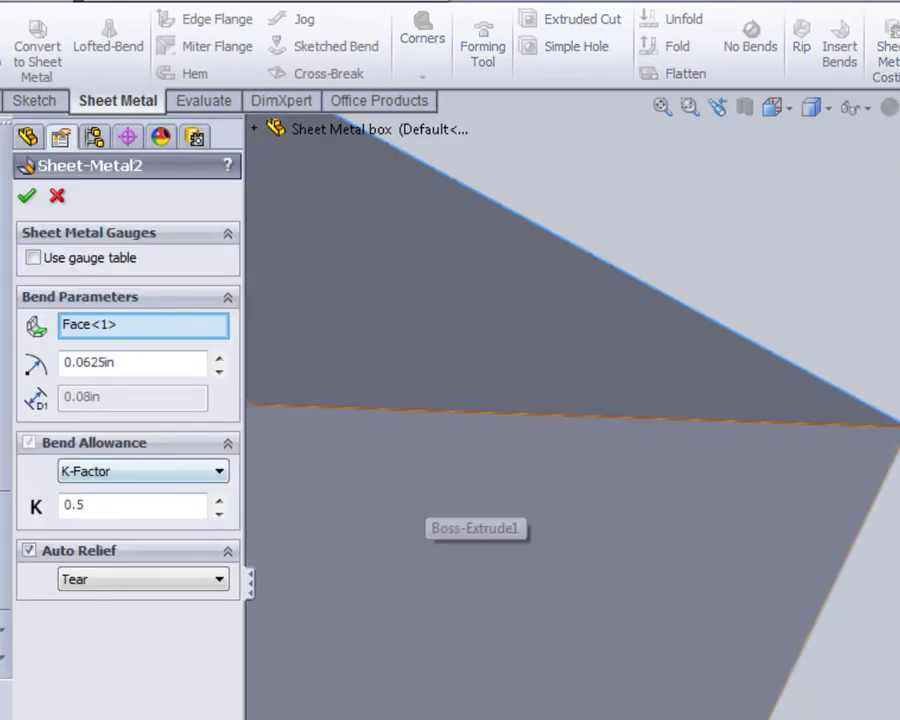
left_click(218, 579)
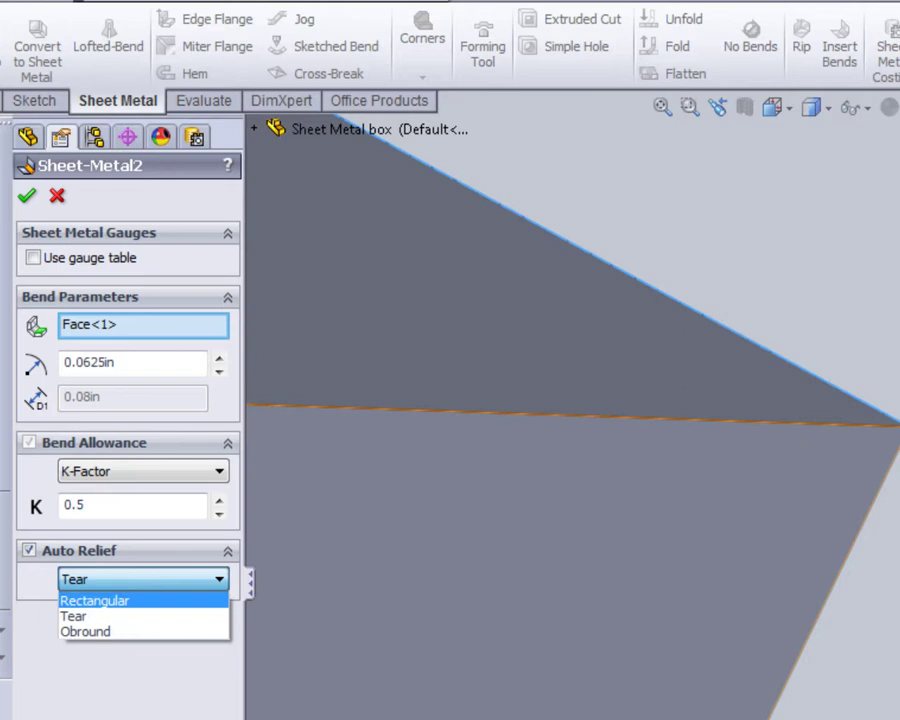
left_click(95, 600)
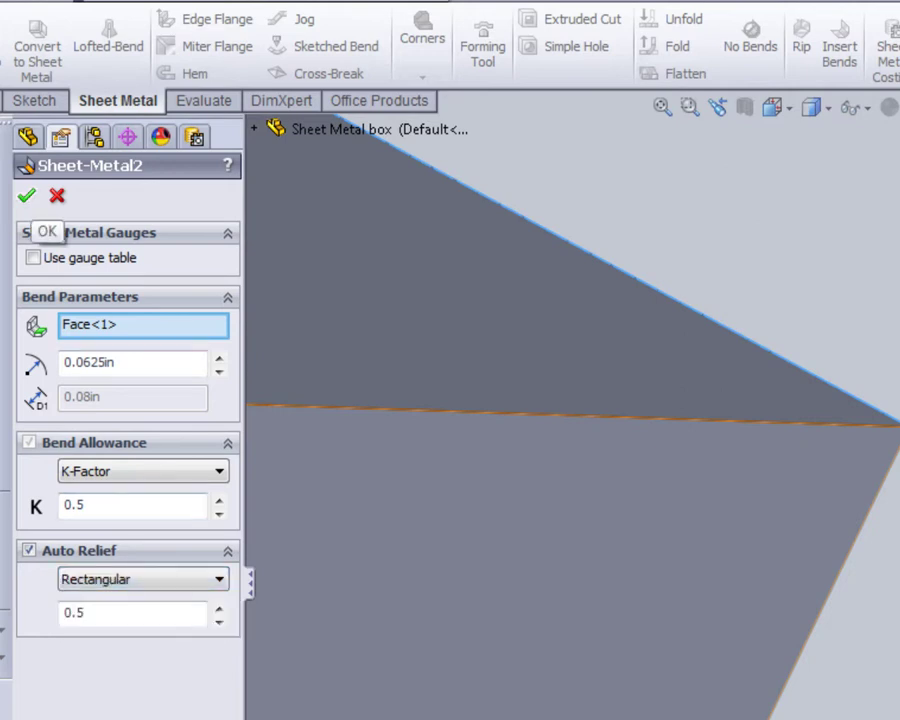
left_click(26, 195)
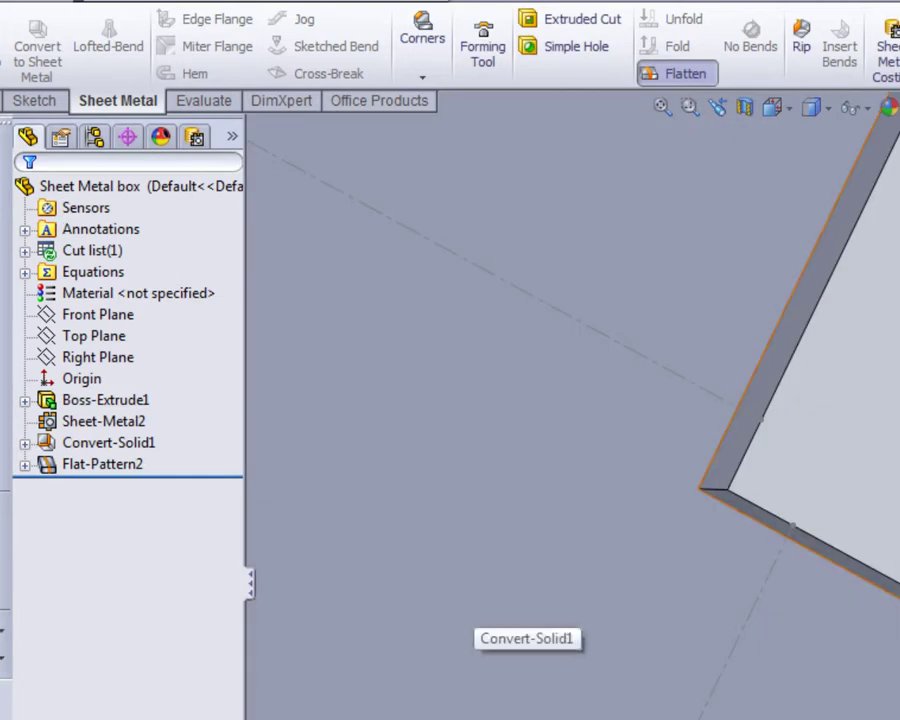
- Edit the Convert-Solid1 feature to use Rectangular auto relief instead of Tear
left_click(108, 442)
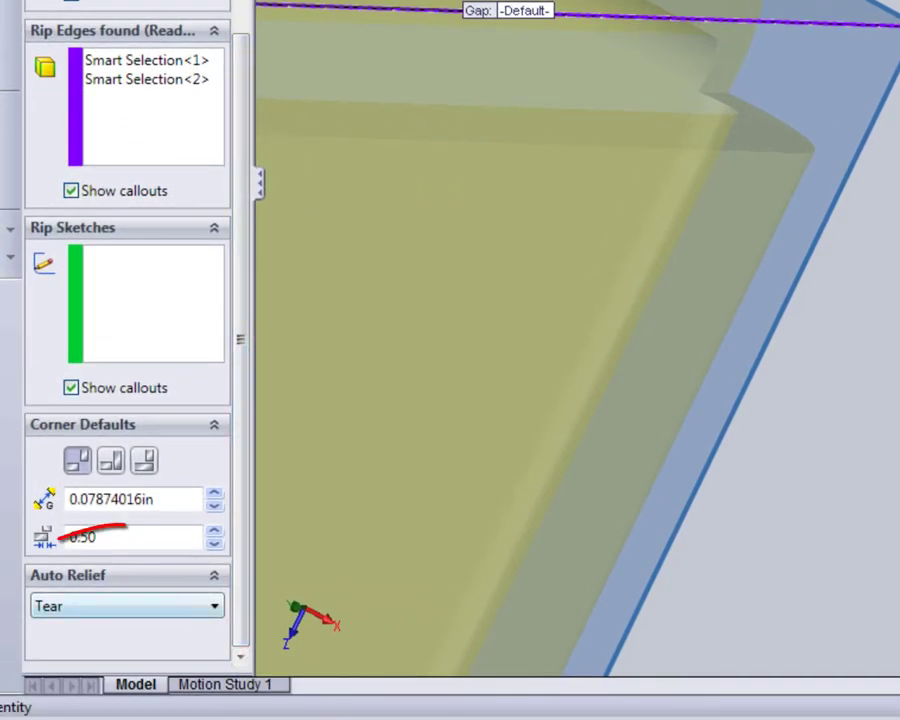
left_click(205, 606)
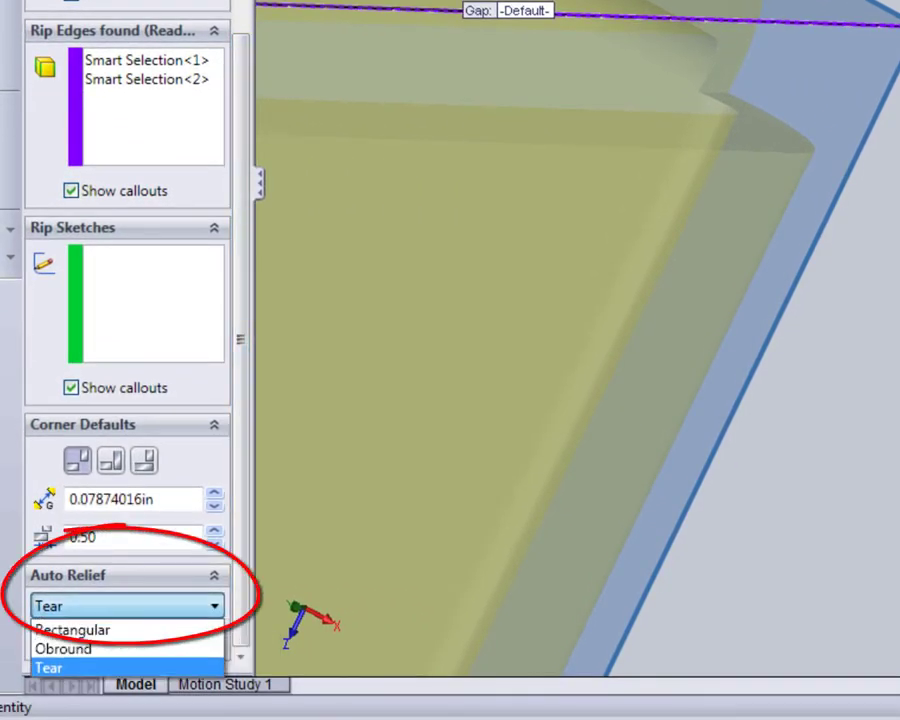
left_click(72, 629)
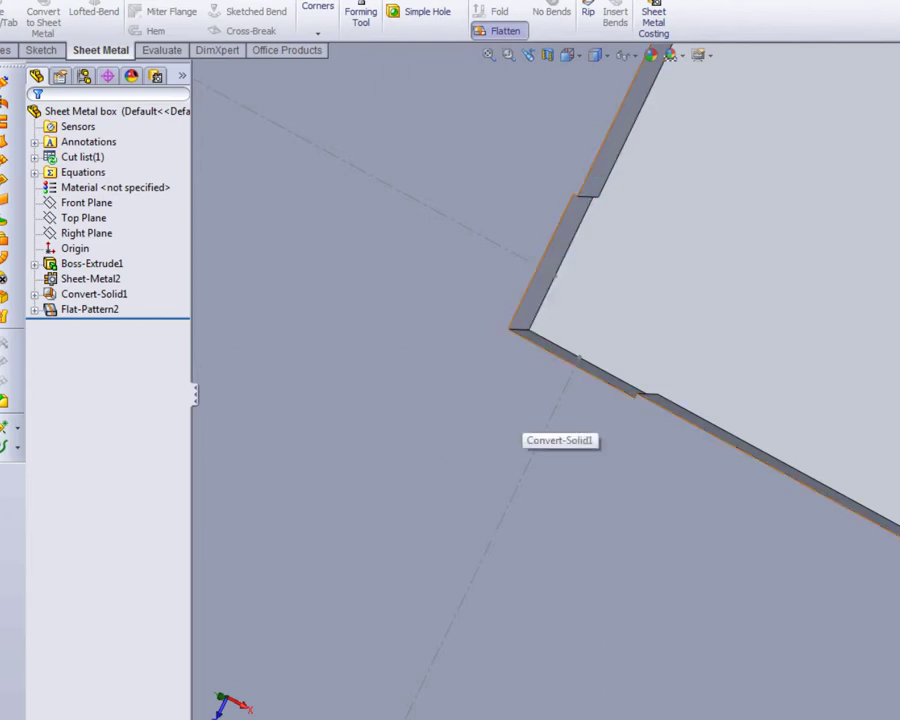
- Edit the Convert-Solid1 feature to use Obround auto relief
left_click(94, 294)
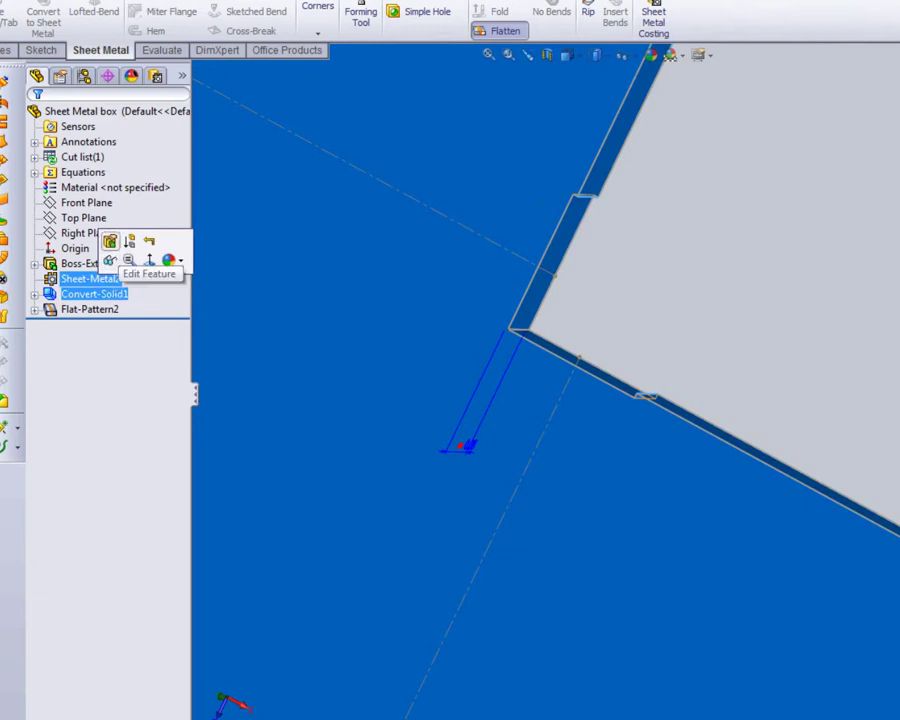
left_click(110, 242)
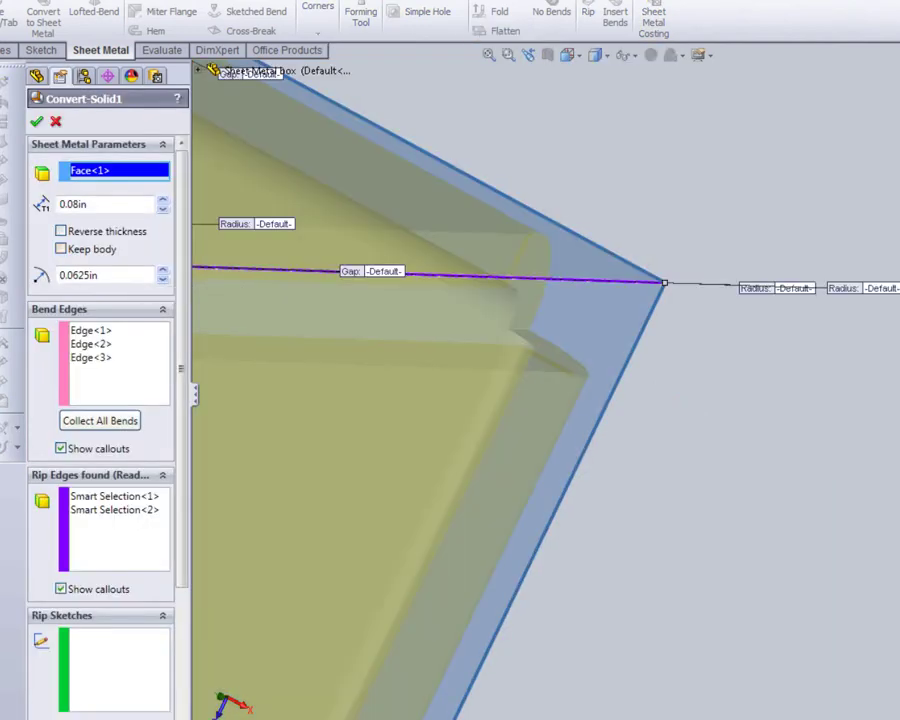
scroll(100, 400, "down", 5)
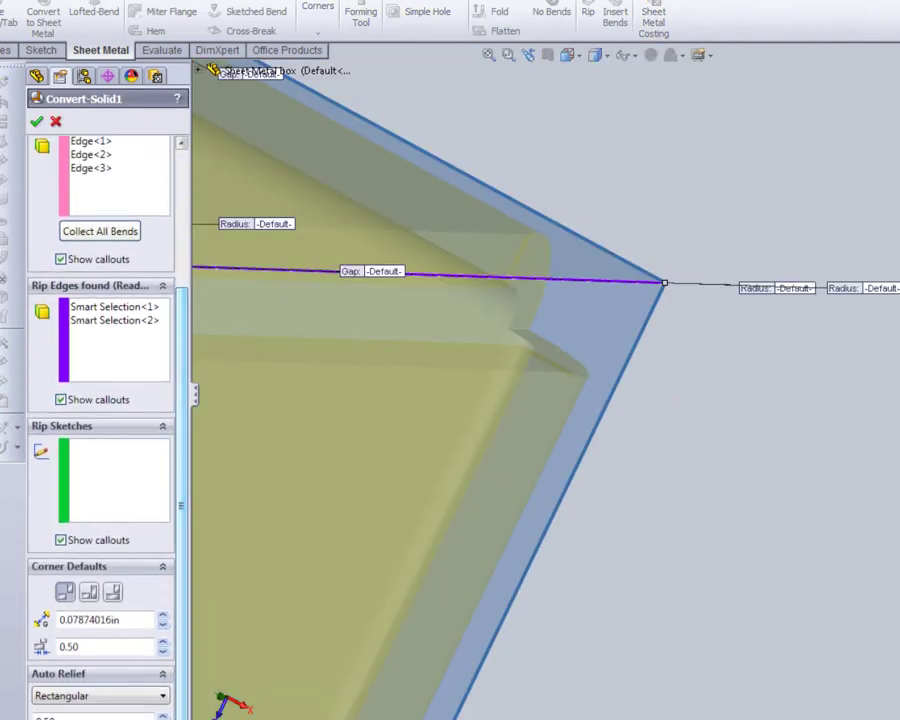
left_click(100, 695)
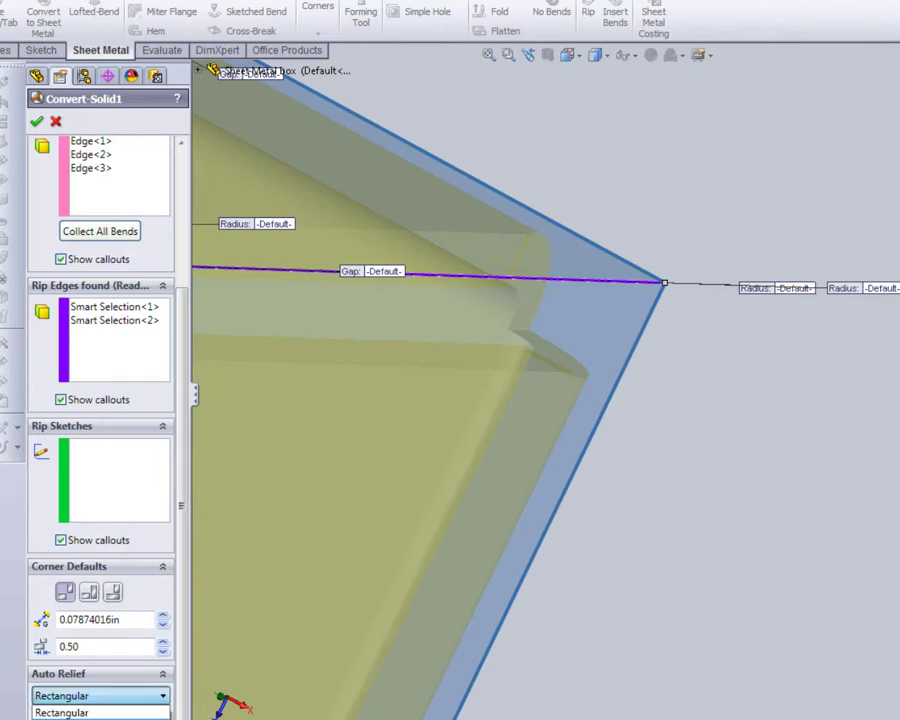
left_click(62, 719)
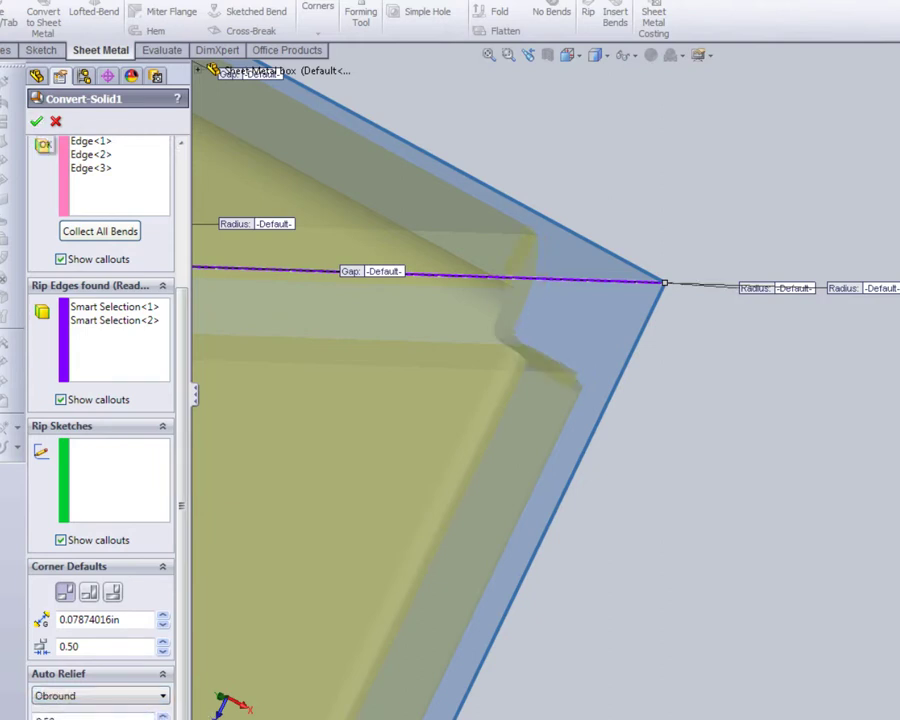
left_click(36, 121)
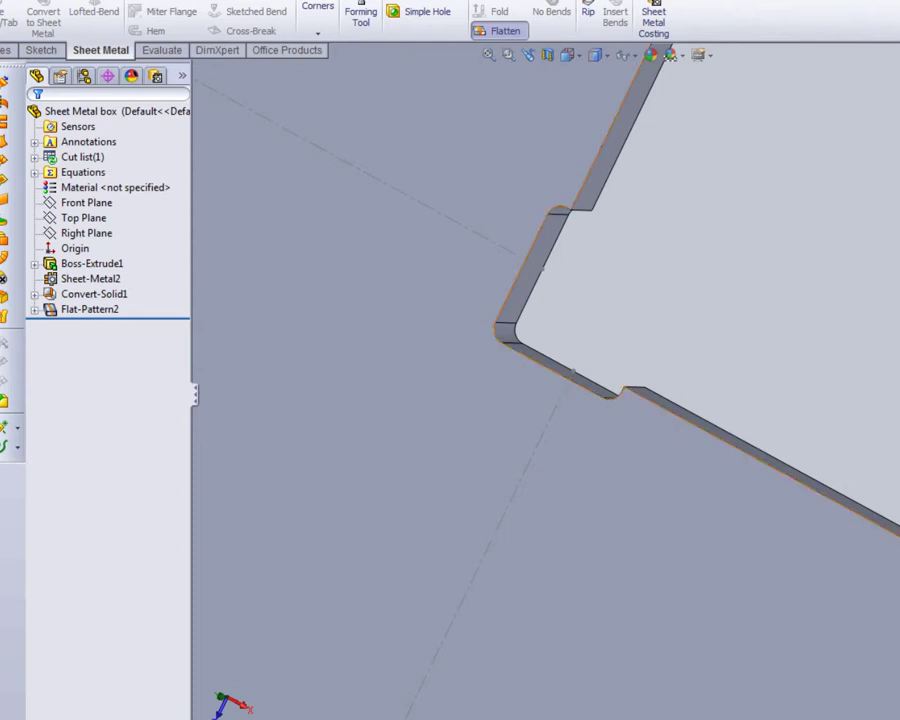
- Suppress Flat-Pattern2 to fold the box and examine the relief cut at the outer bottom corner
left_click(89, 309)
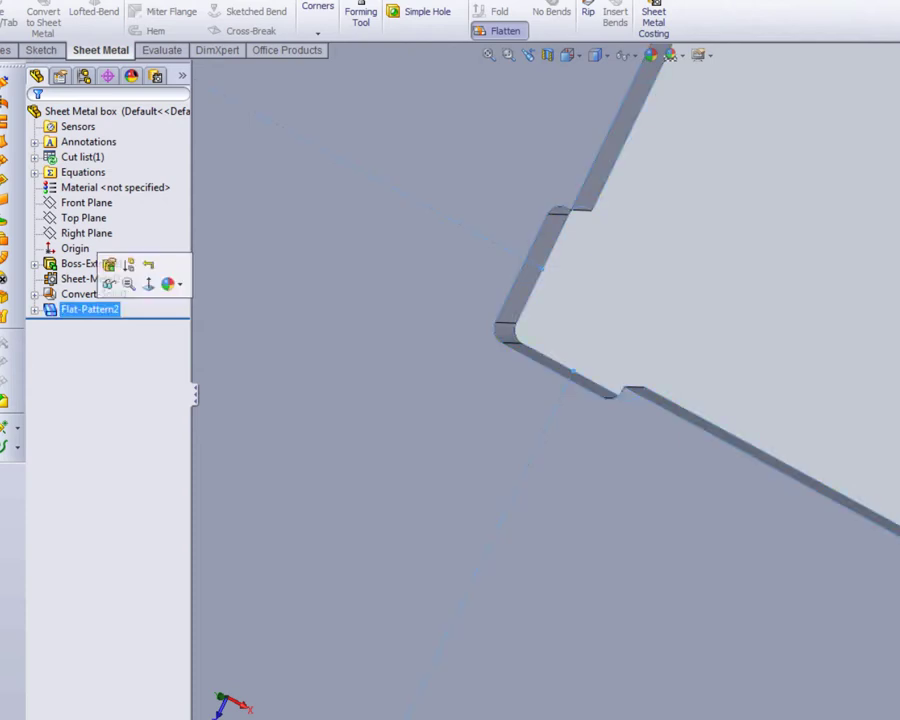
left_click(128, 263)
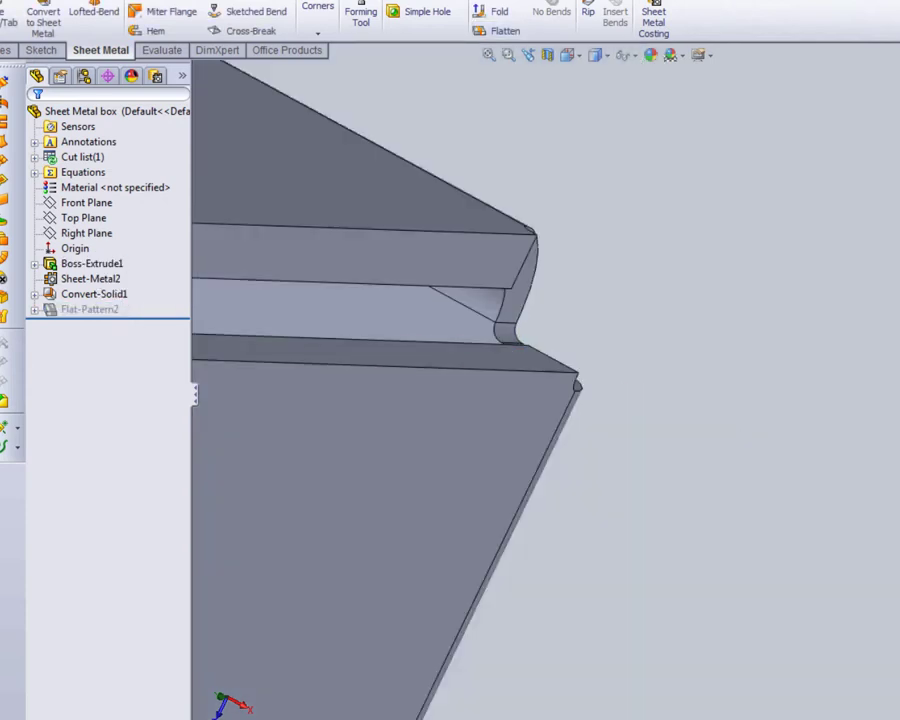
middle_click_drag(577, 377, 405, 391)
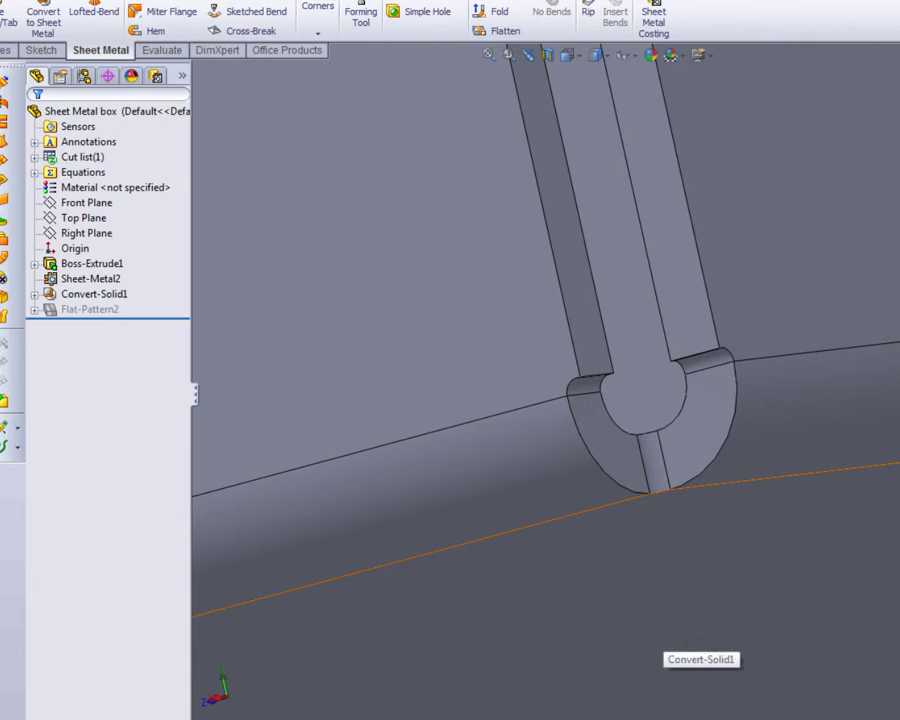
middle_click_drag(661, 637, 640, 660)
scroll(583, 365, "up", 2)
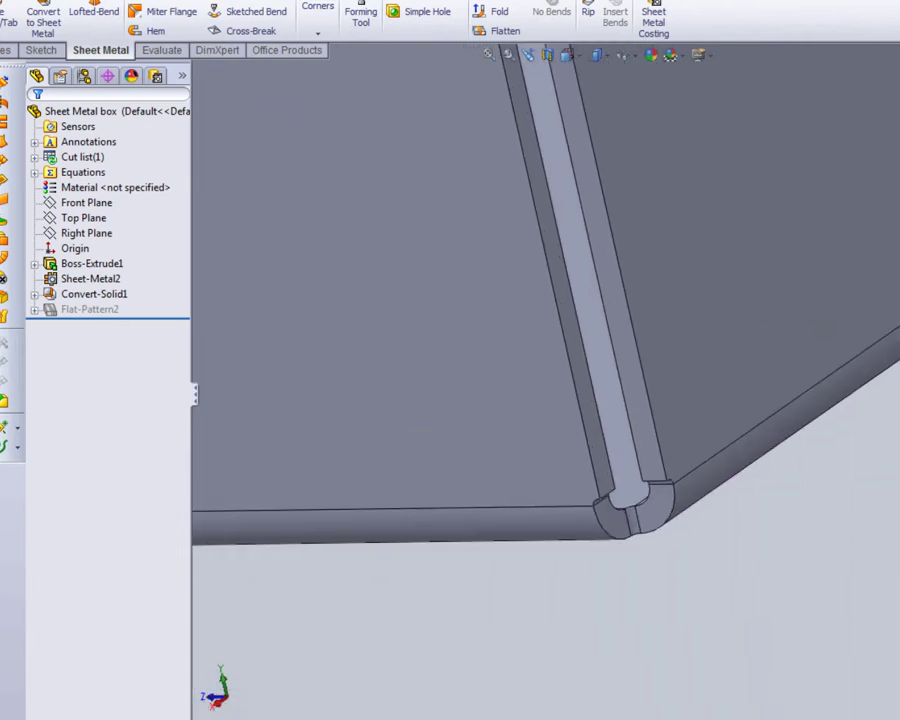
scroll(634, 656, "down", 4)
- Edit the Sheet-Metal2 feature to use Tear auto relief
left_click(90, 278)
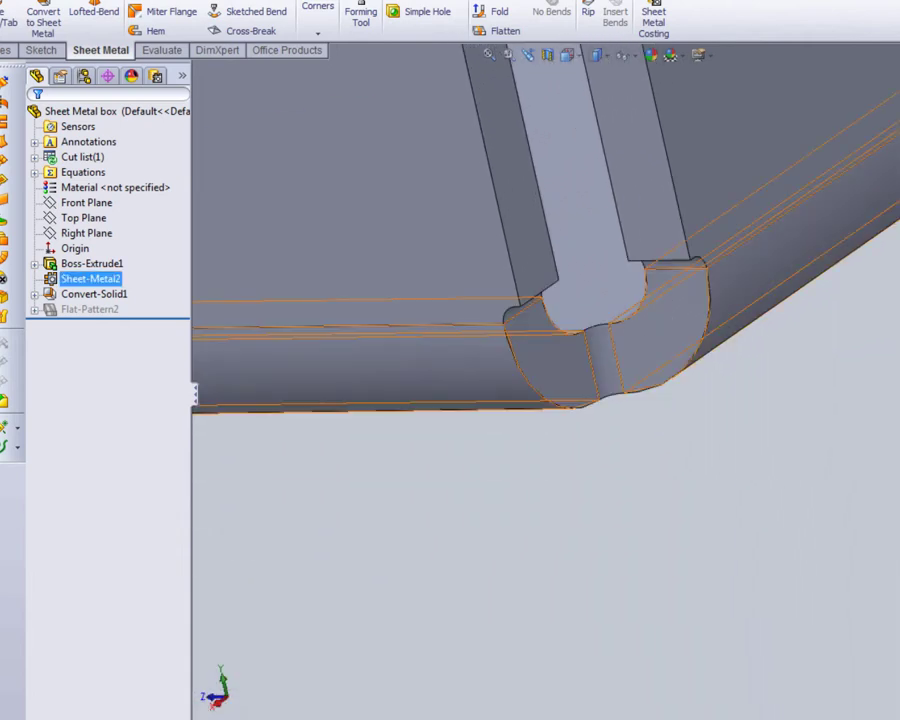
left_click(90, 278)
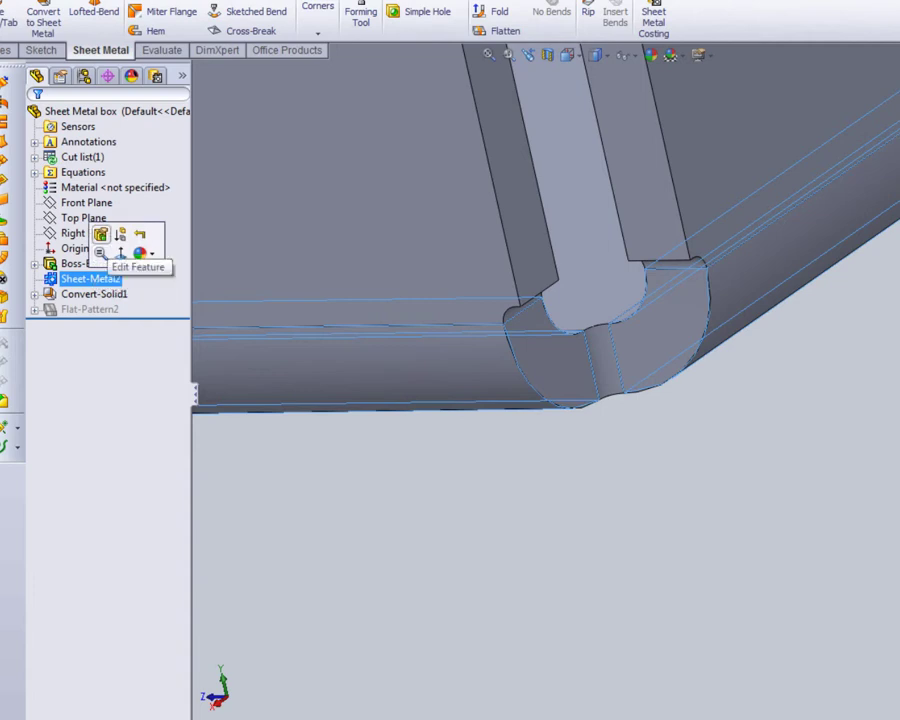
left_click(101, 235)
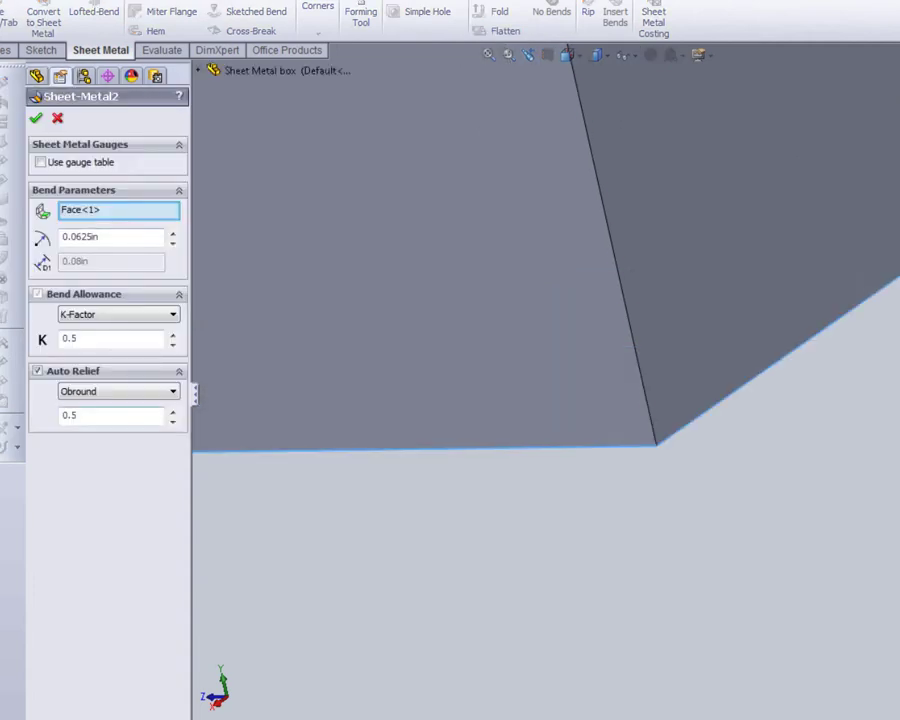
left_click(118, 391)
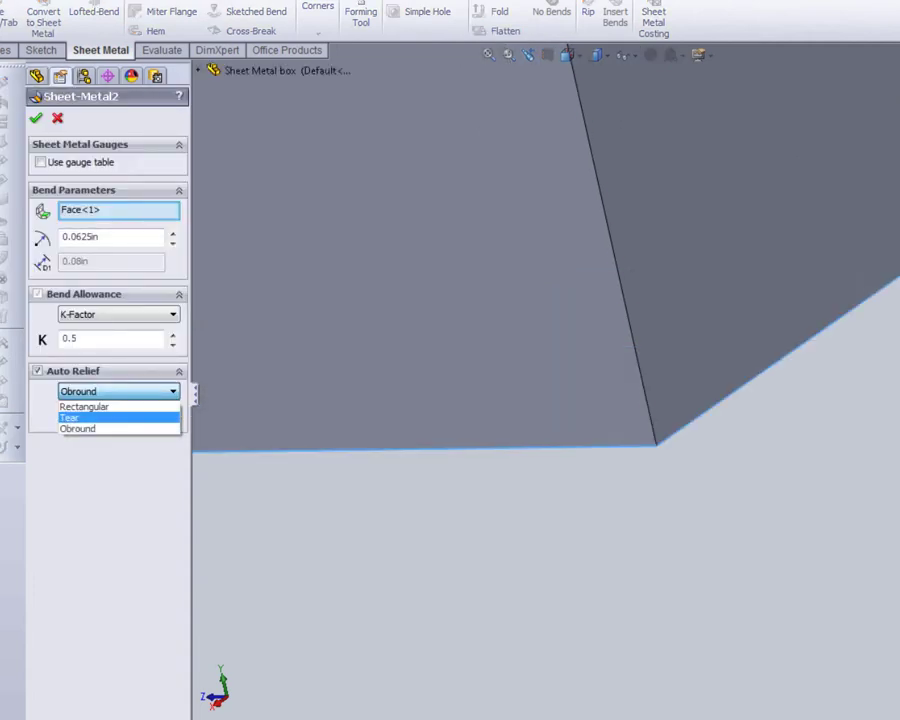
left_click(70, 417)
left_click(36, 118)
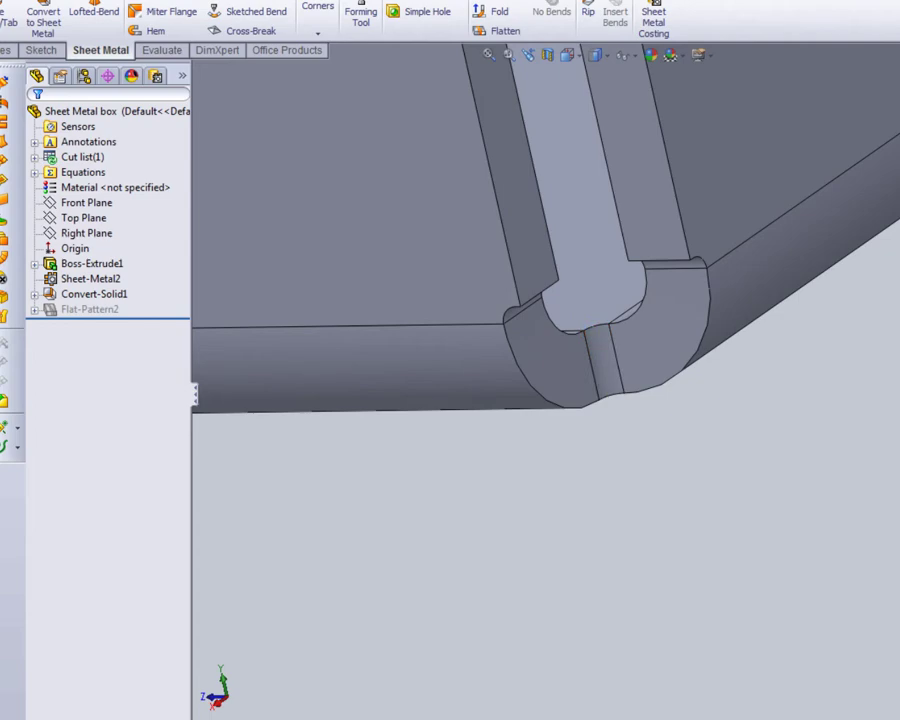
- Suppress Convert-Solid1 to show the original solid block, and unsuppress it to restore the sheet metal box
scroll(598, 395, "up", 12)
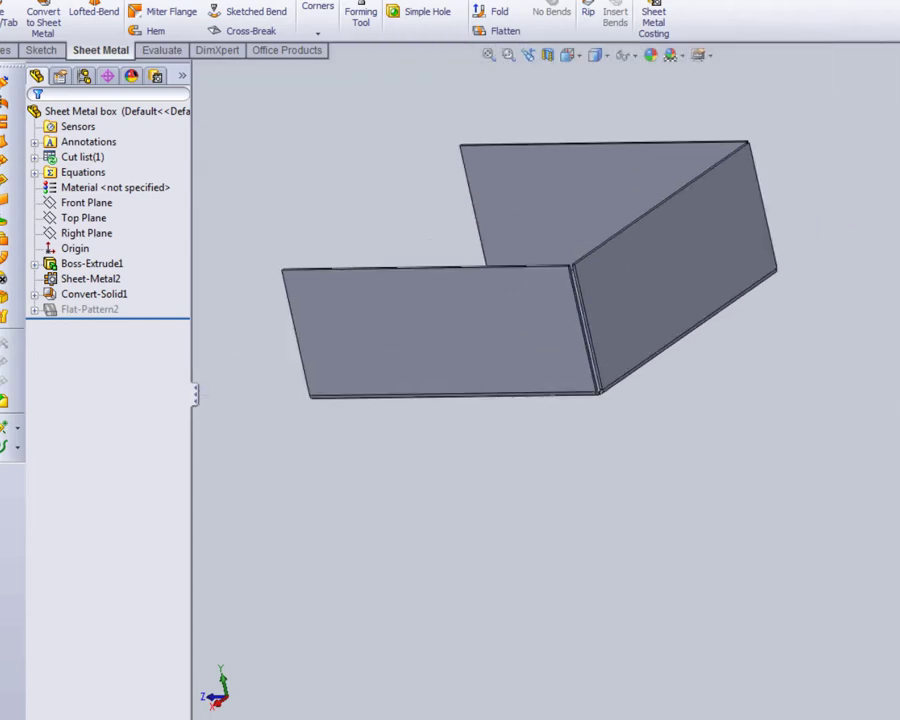
middle_click_drag(540, 330, 700, 280)
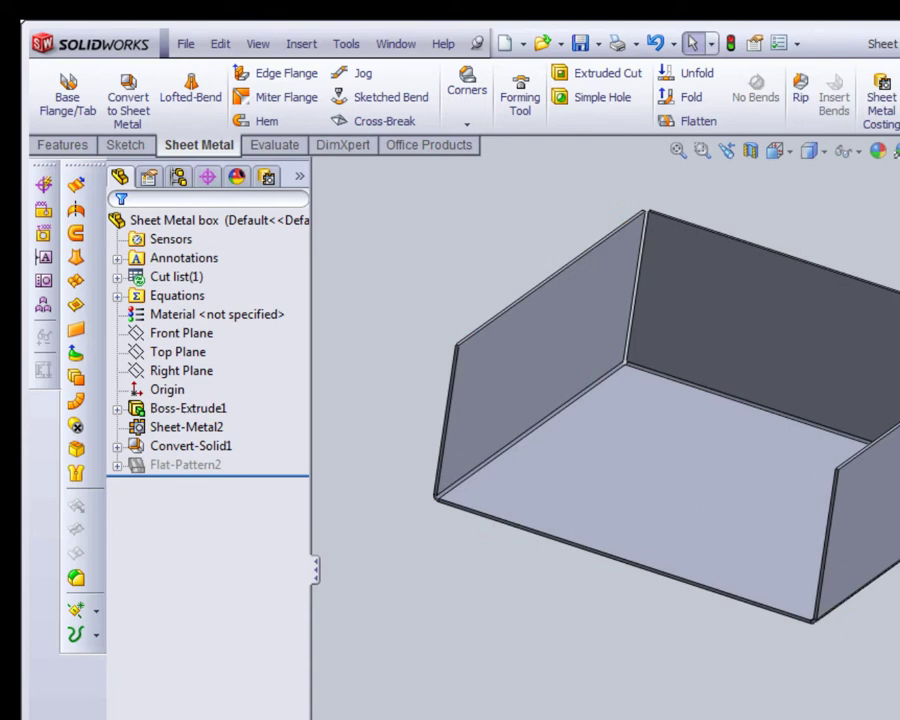
left_click(195, 445)
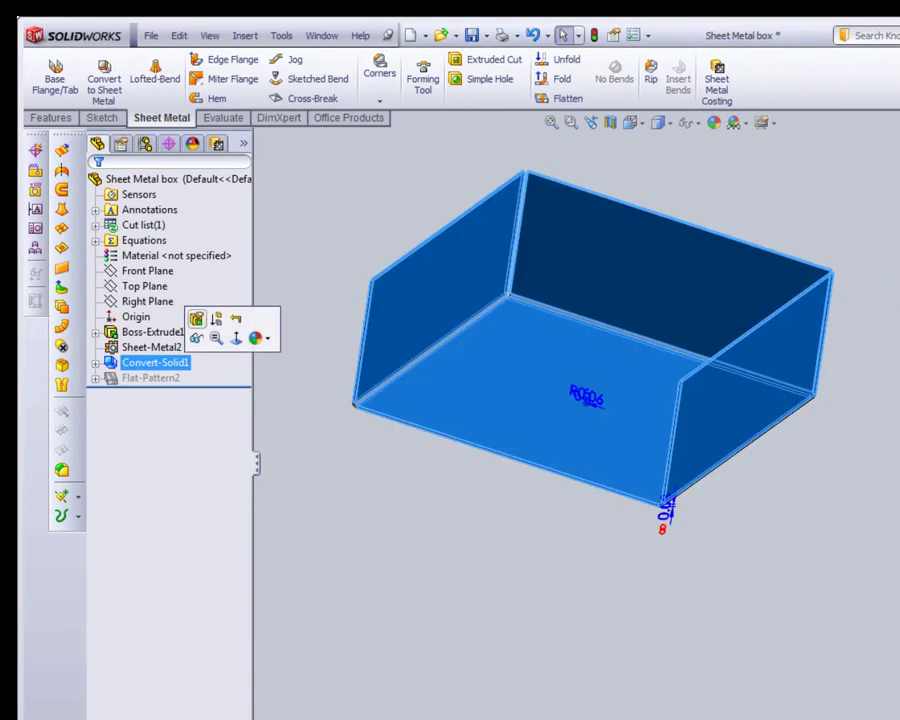
left_click(216, 319)
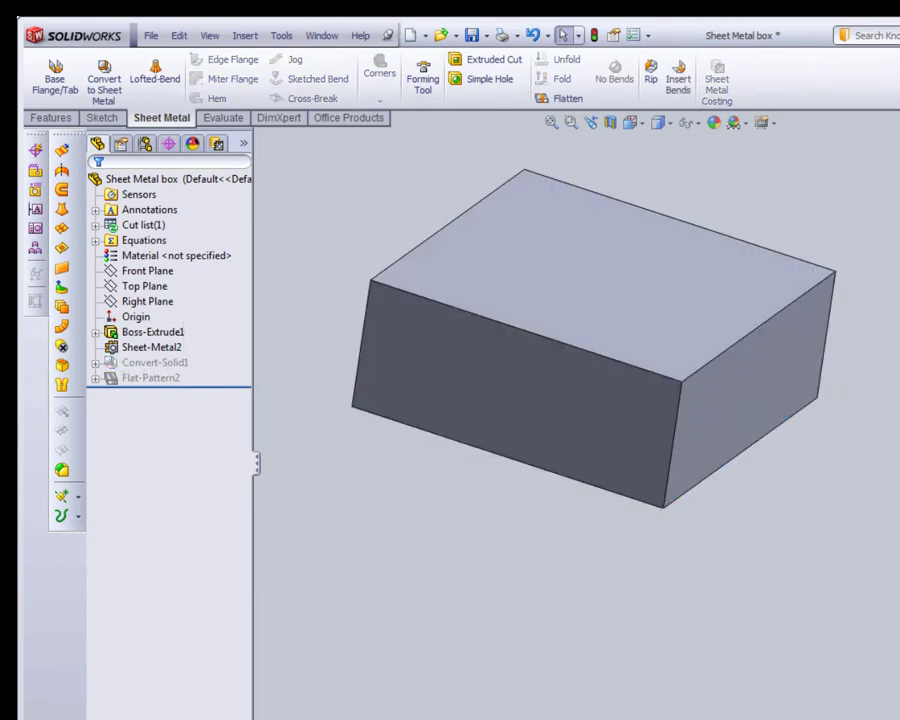
left_click(155, 362)
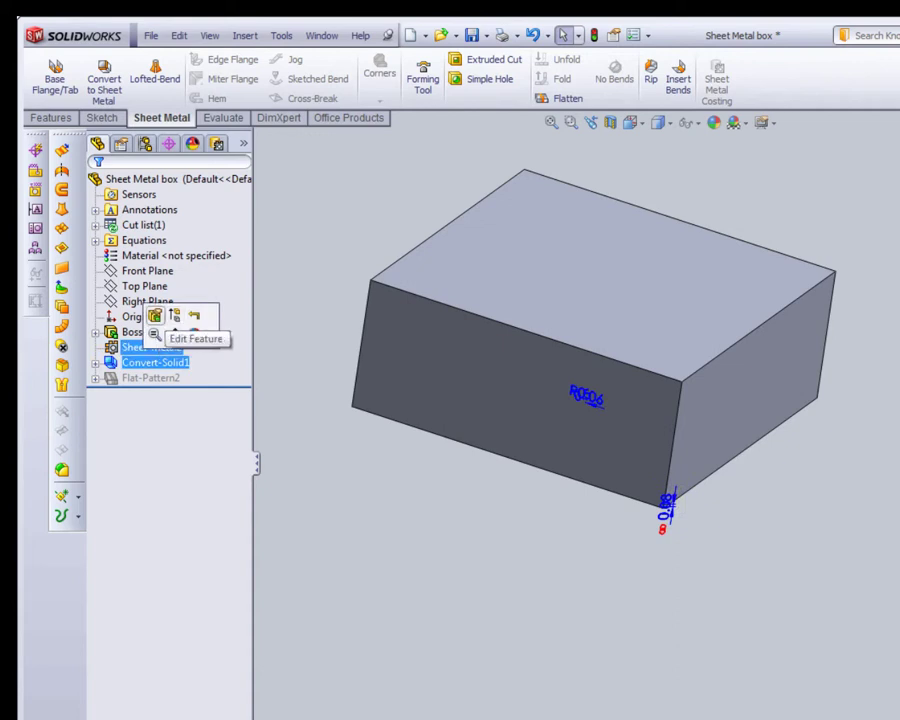
left_click(175, 316)
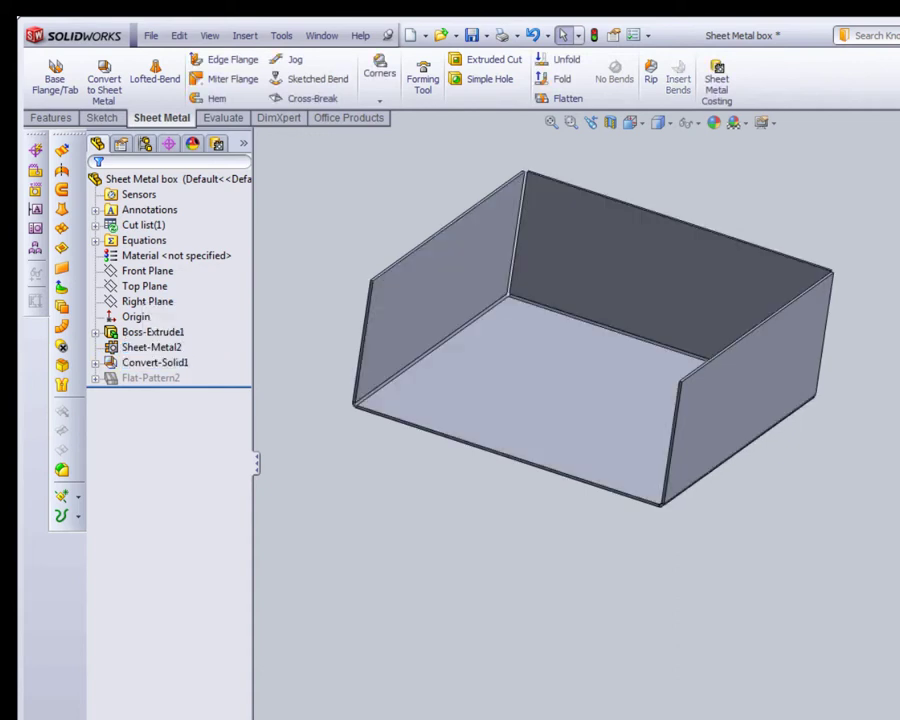
- Open the Convert-Solid1 definition, review its bend edges, rip edges and corner defaults, accept it and look at the box's bottom corner
left_click(155, 362)
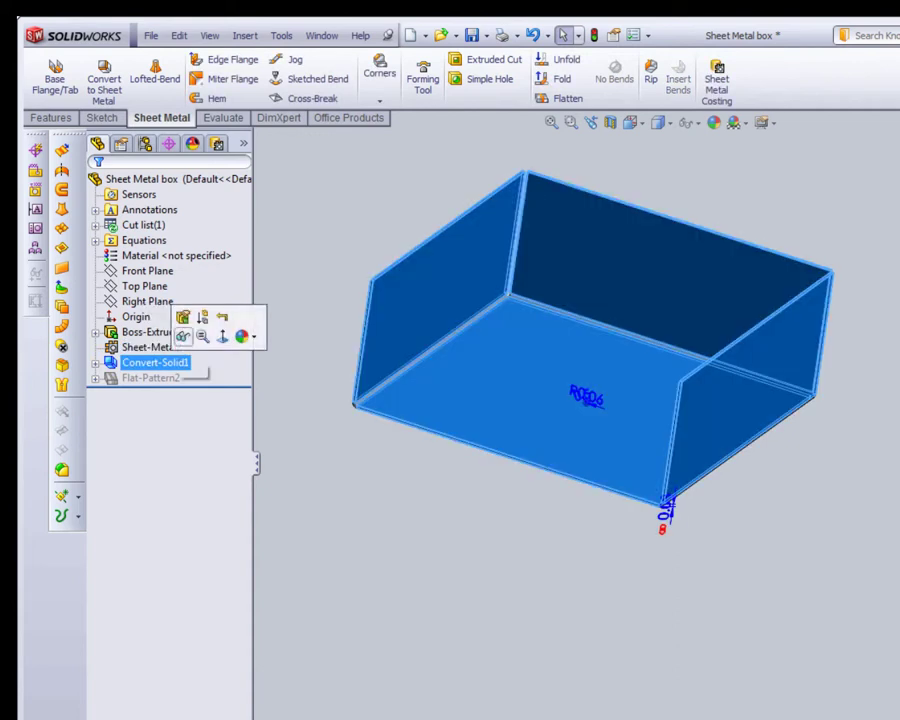
left_click(183, 317)
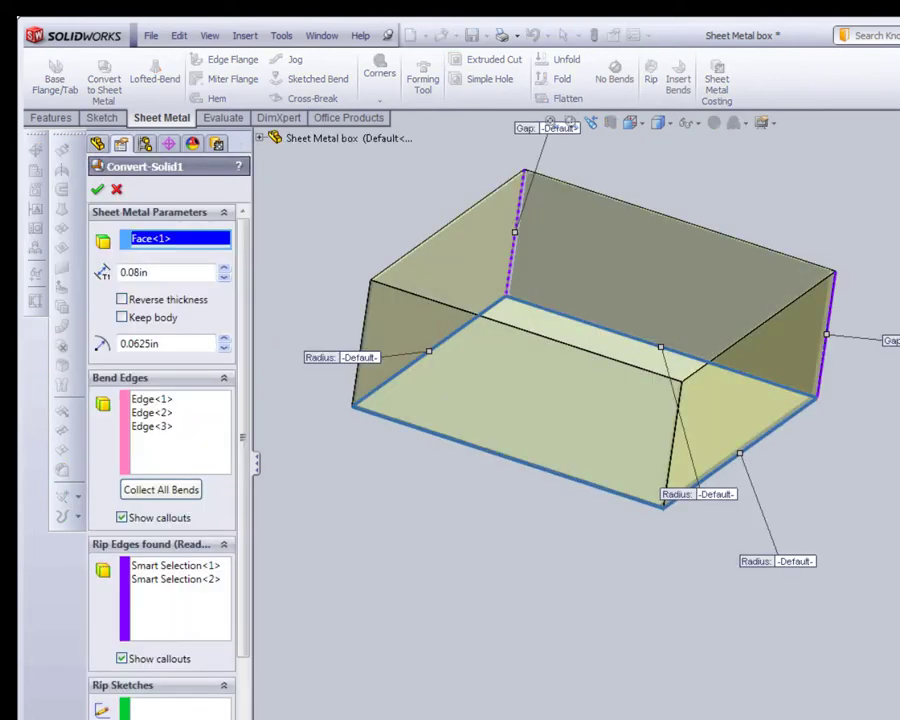
scroll(165, 450, "down", 5)
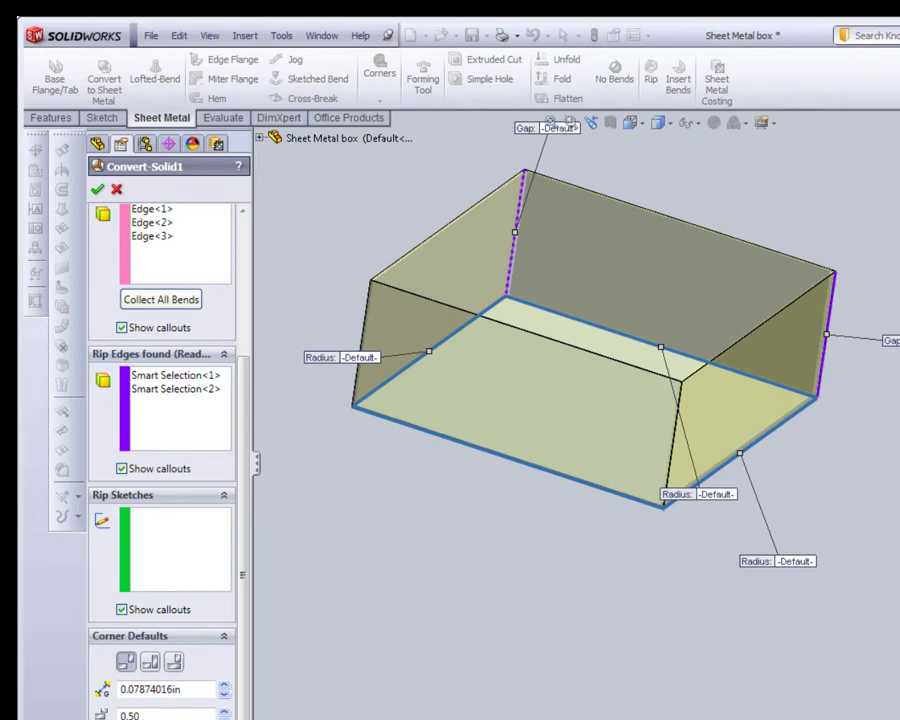
left_click(97, 189)
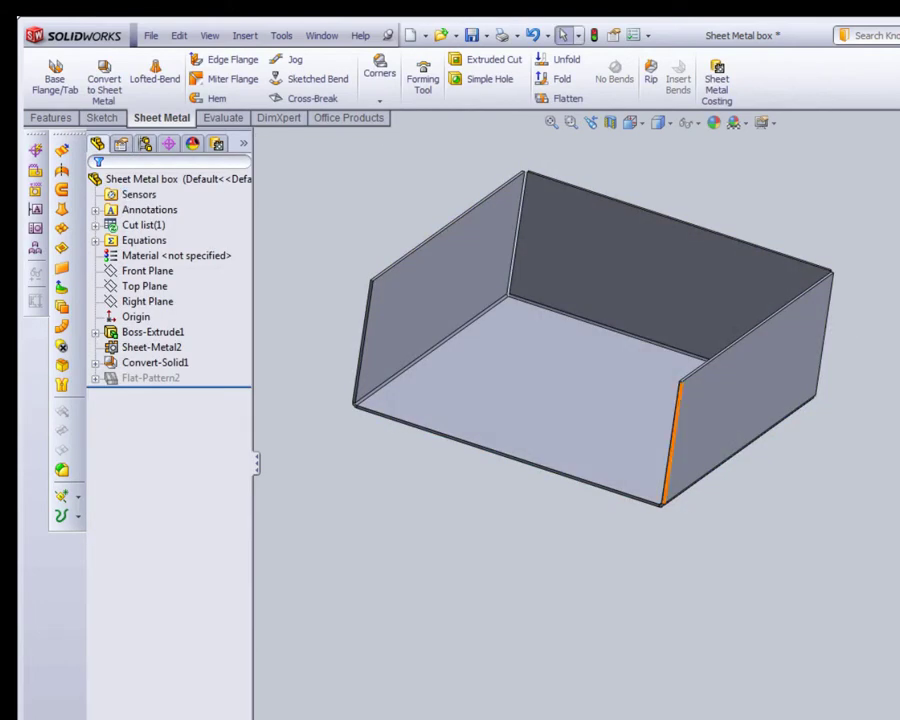
scroll(880, 420, "down", 4)
middle_click_drag(657, 350, 530, 335)
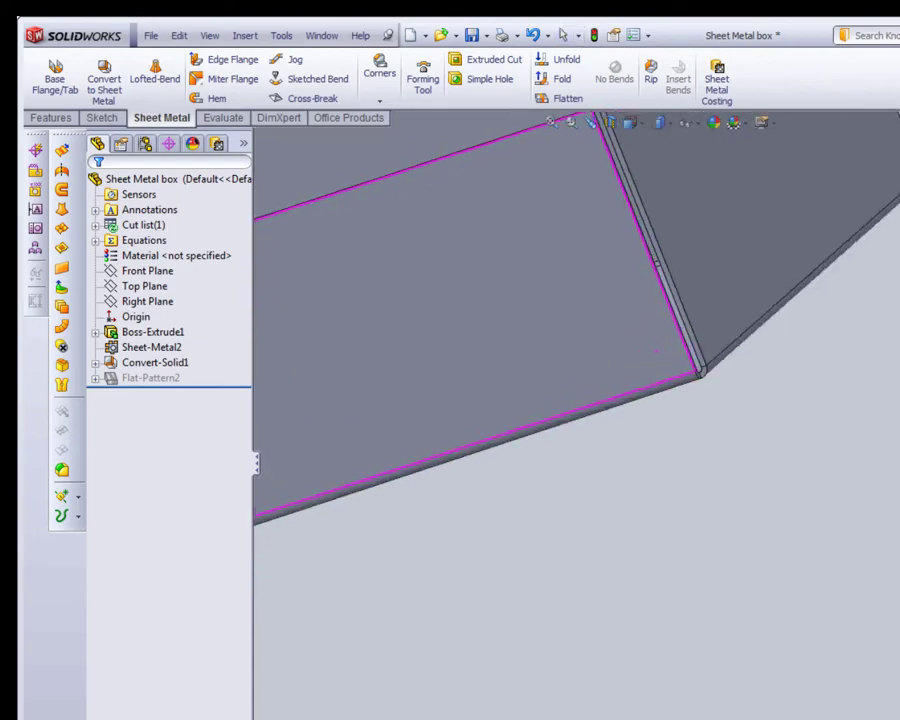